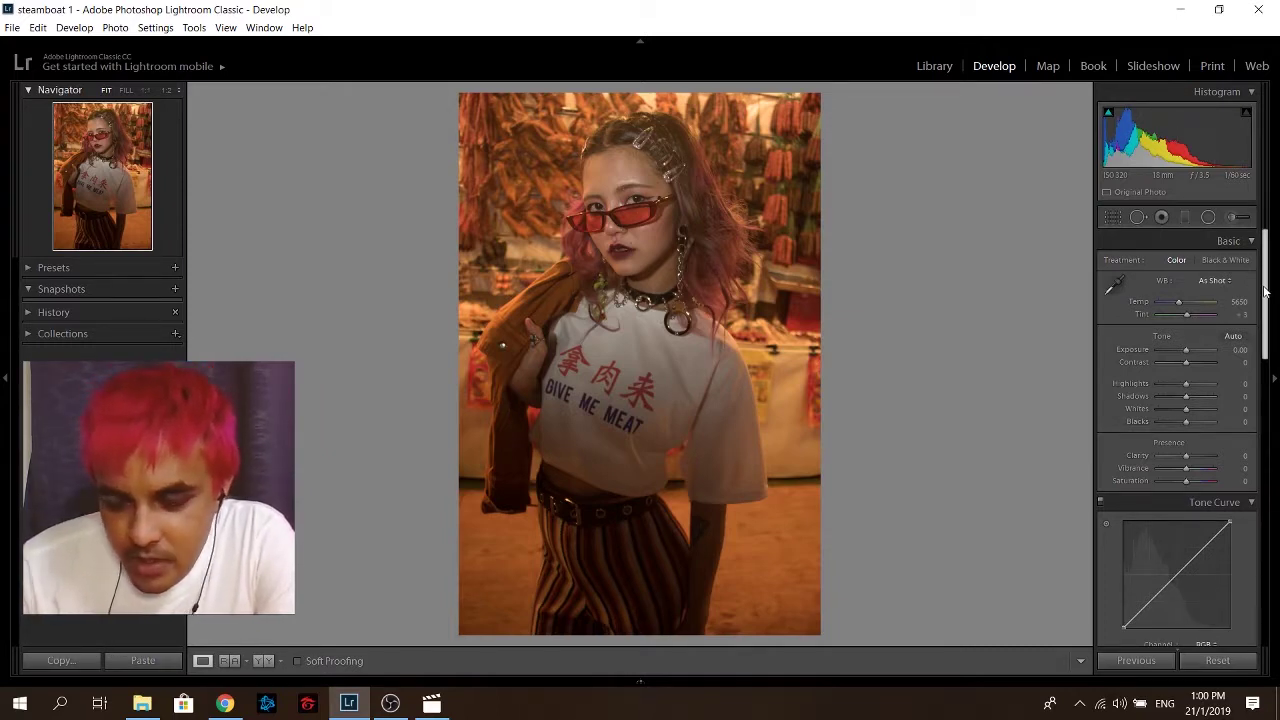
Step: Enable lens profile corrections for the Canon EF-S 18-135mm lens, applying distortion and vignetting at 100
left_click_drag(1265, 290, 1265, 342)
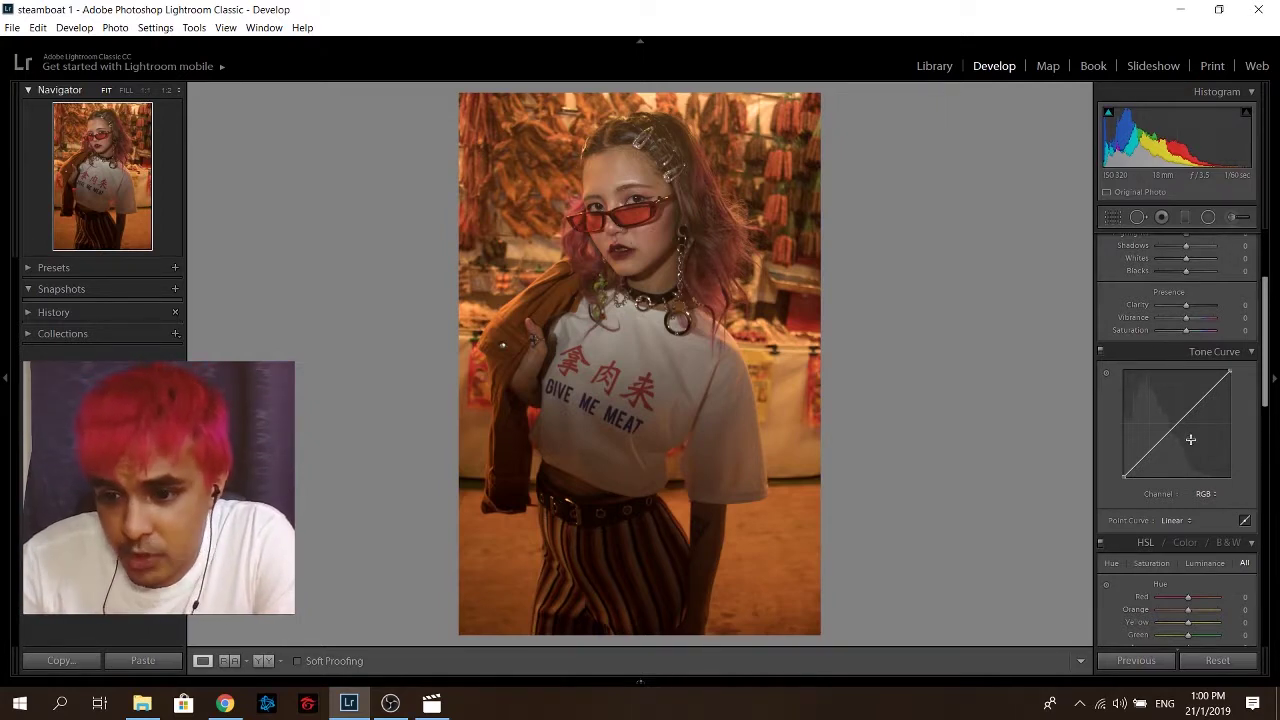
scroll(1188, 440, "down", 3)
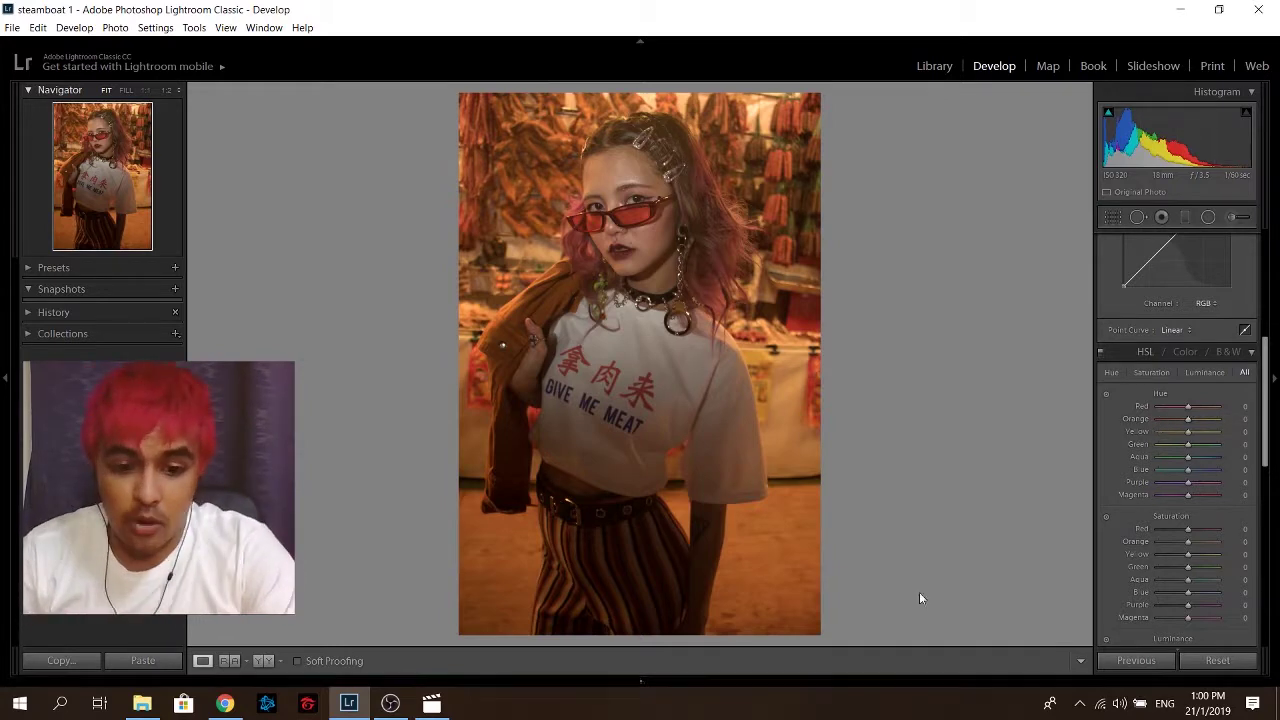
left_click_drag(1266, 430, 1270, 570)
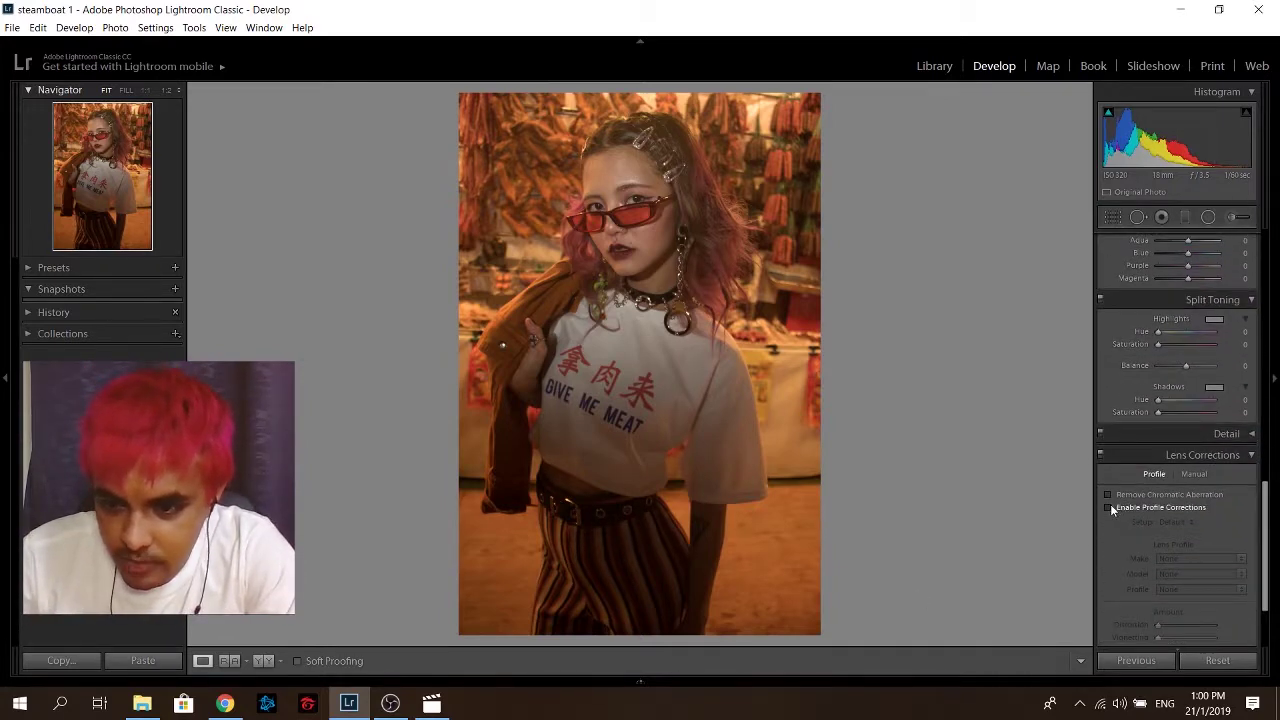
left_click(1108, 506)
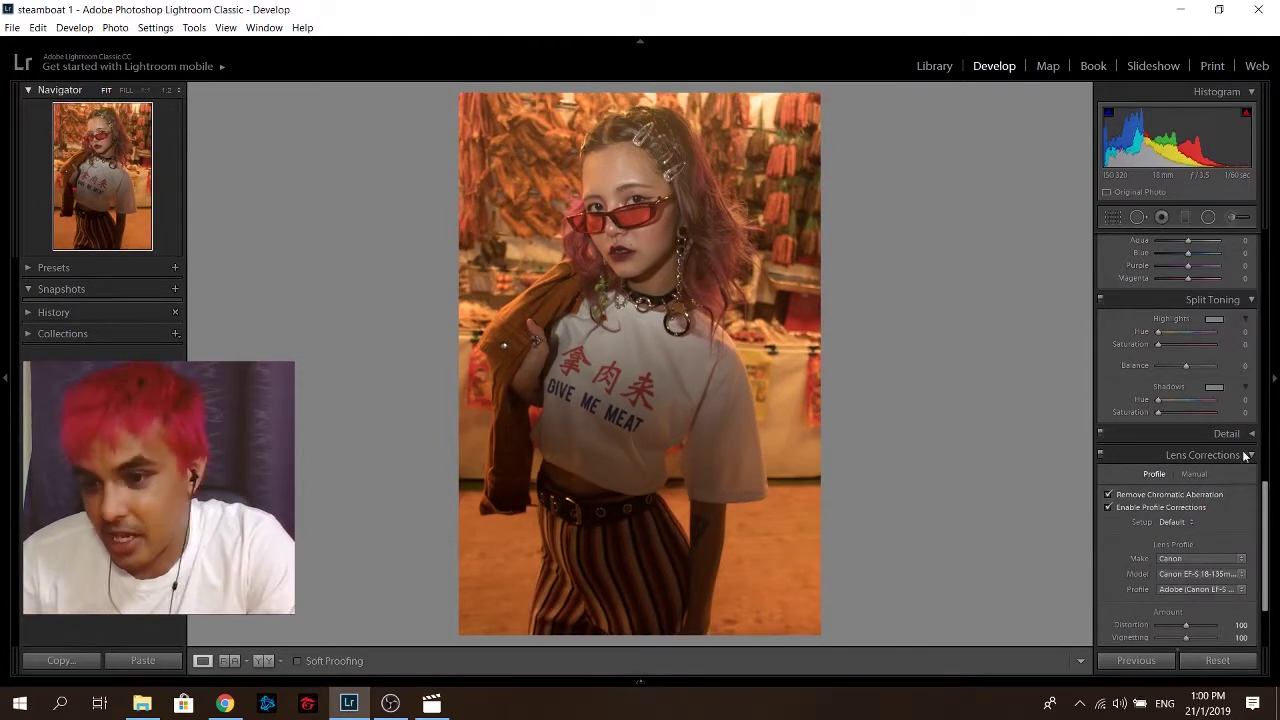
left_click_drag(1266, 510, 1266, 255)
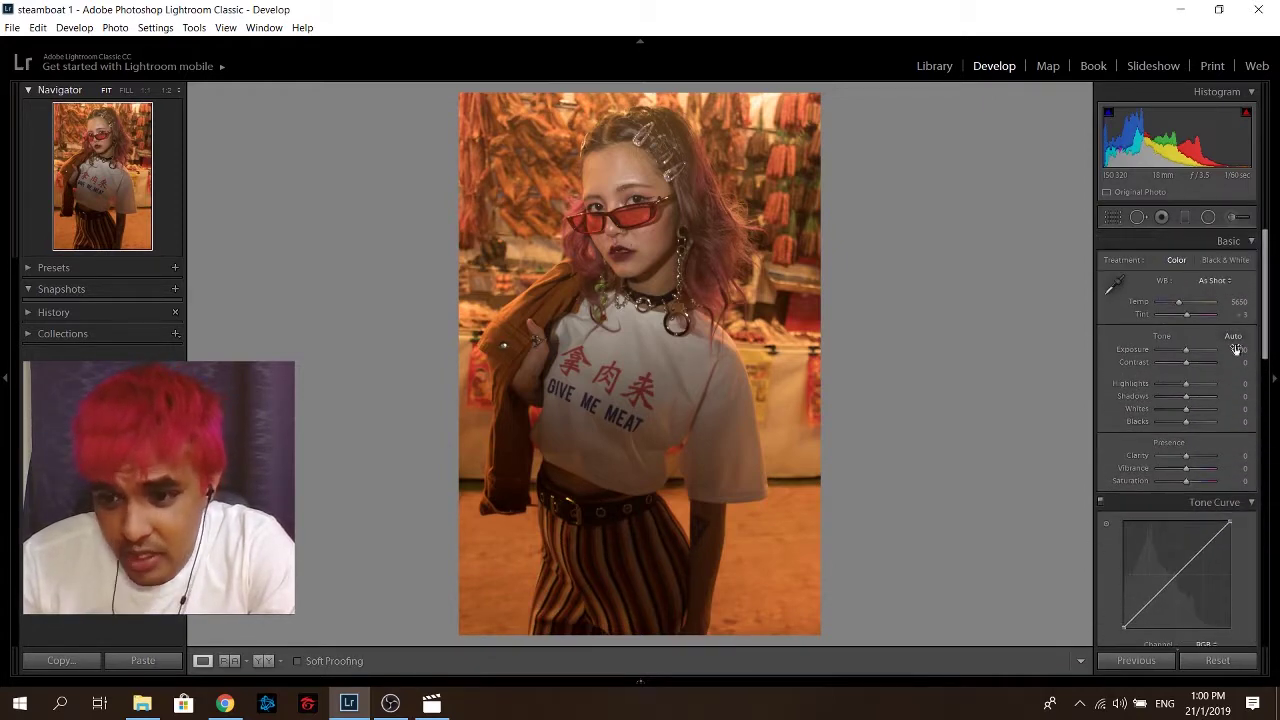
Step: Desaturate the portrait with Vibrance and Saturation at -100, and set Exposure to -0.36
left_click_drag(1186, 468, 1156, 468)
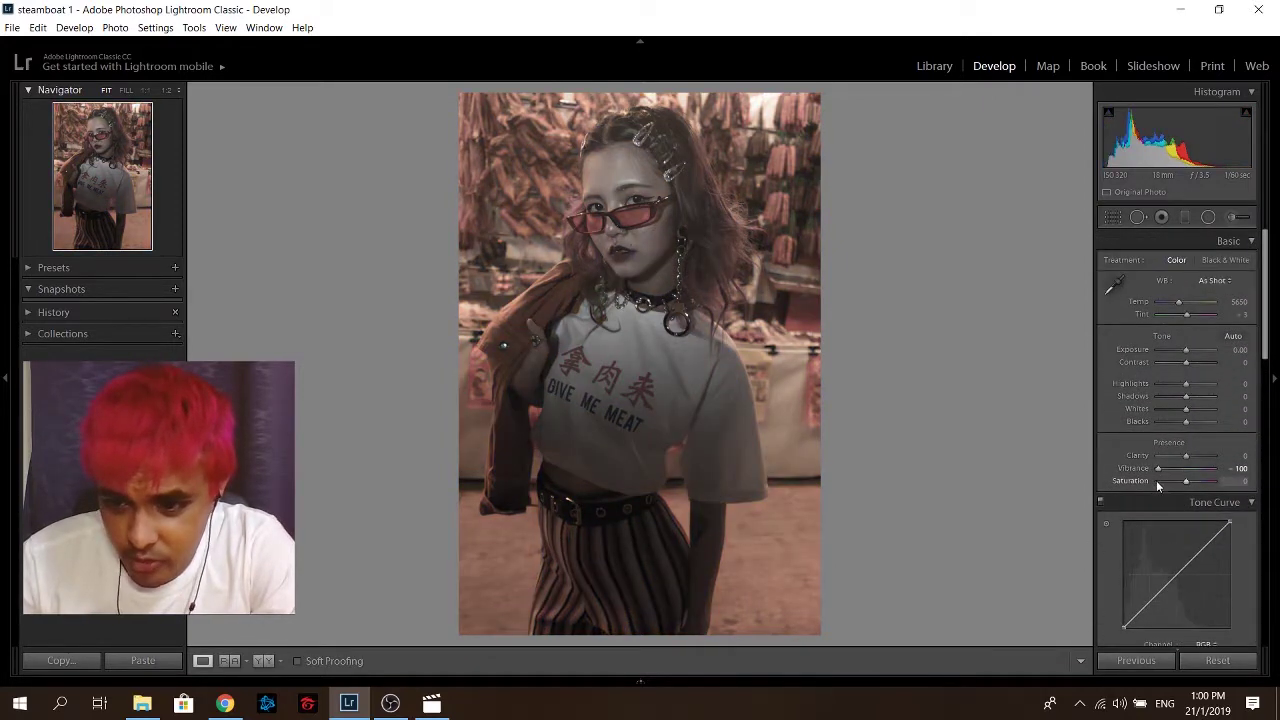
left_click(1156, 481)
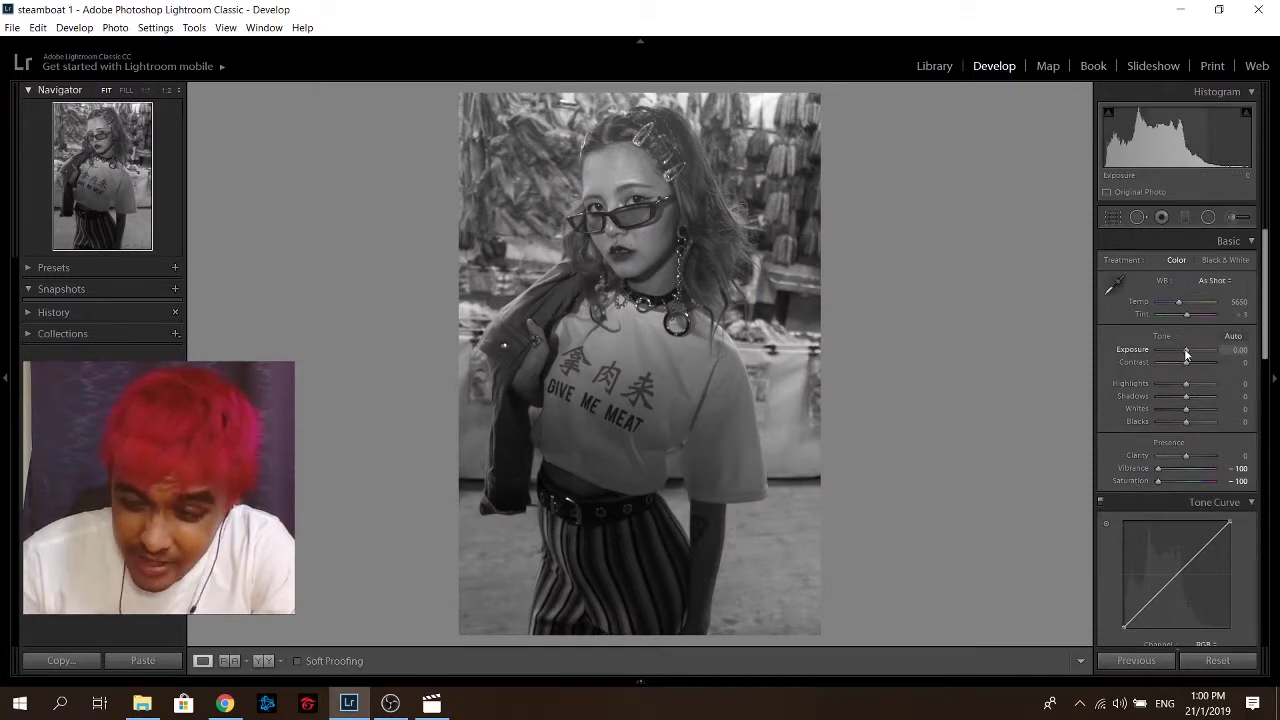
mouse_move(1185, 348)
left_mouse_down()
mouse_move(1150, 362)
mouse_move(1220, 355)
mouse_move(1079, 372)
left_mouse_up()
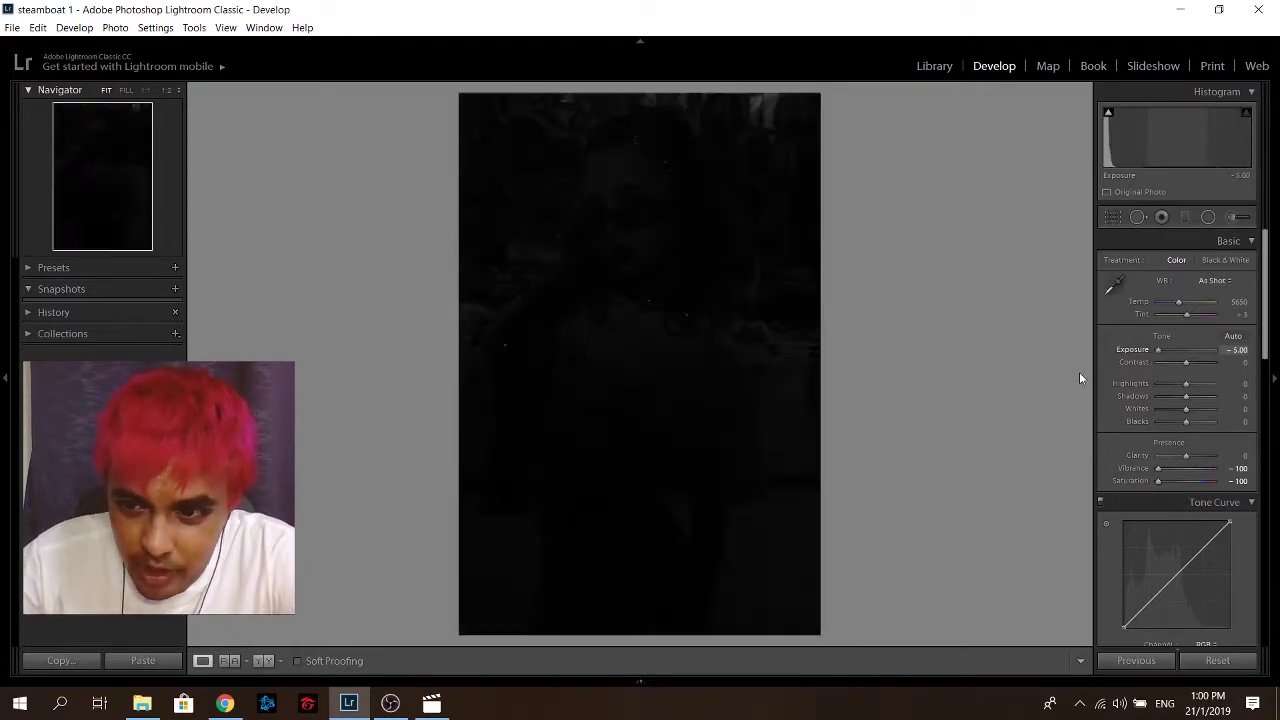
left_click_drag(1159, 350, 1181, 353)
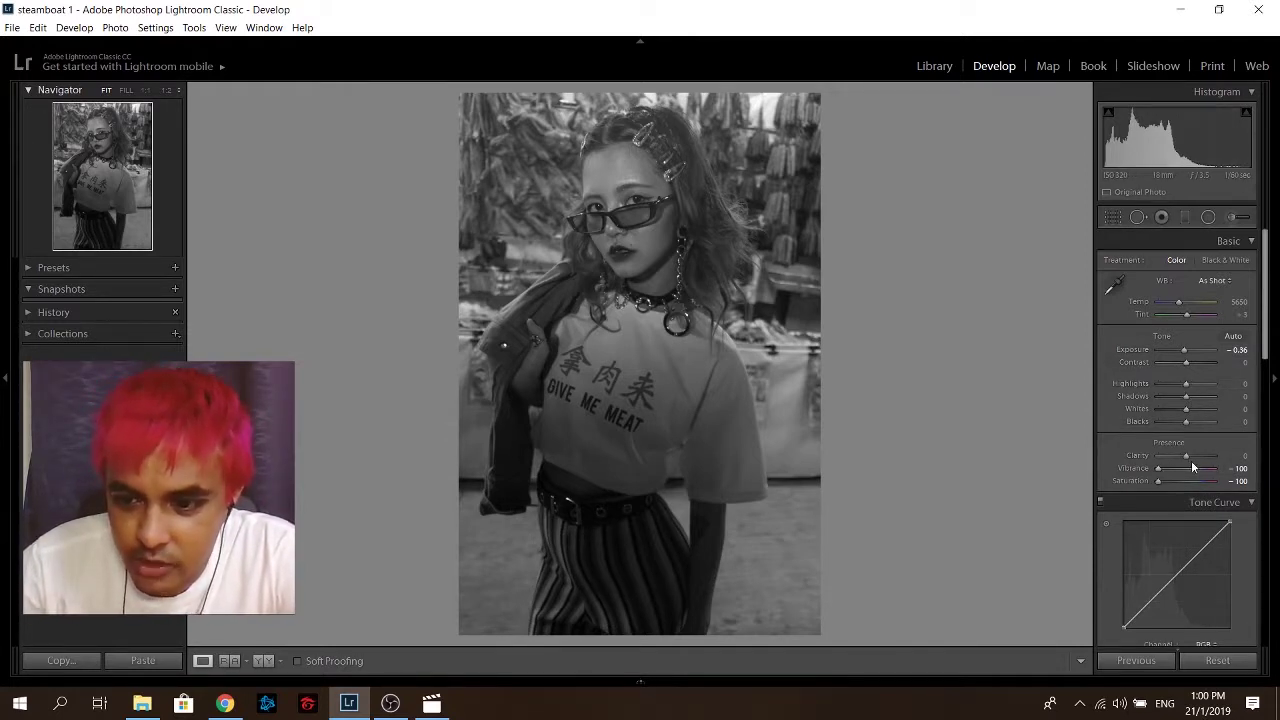
Step: Set Clarity to -17 and rework the Highlights level
left_click_drag(1186, 457, 1180, 457)
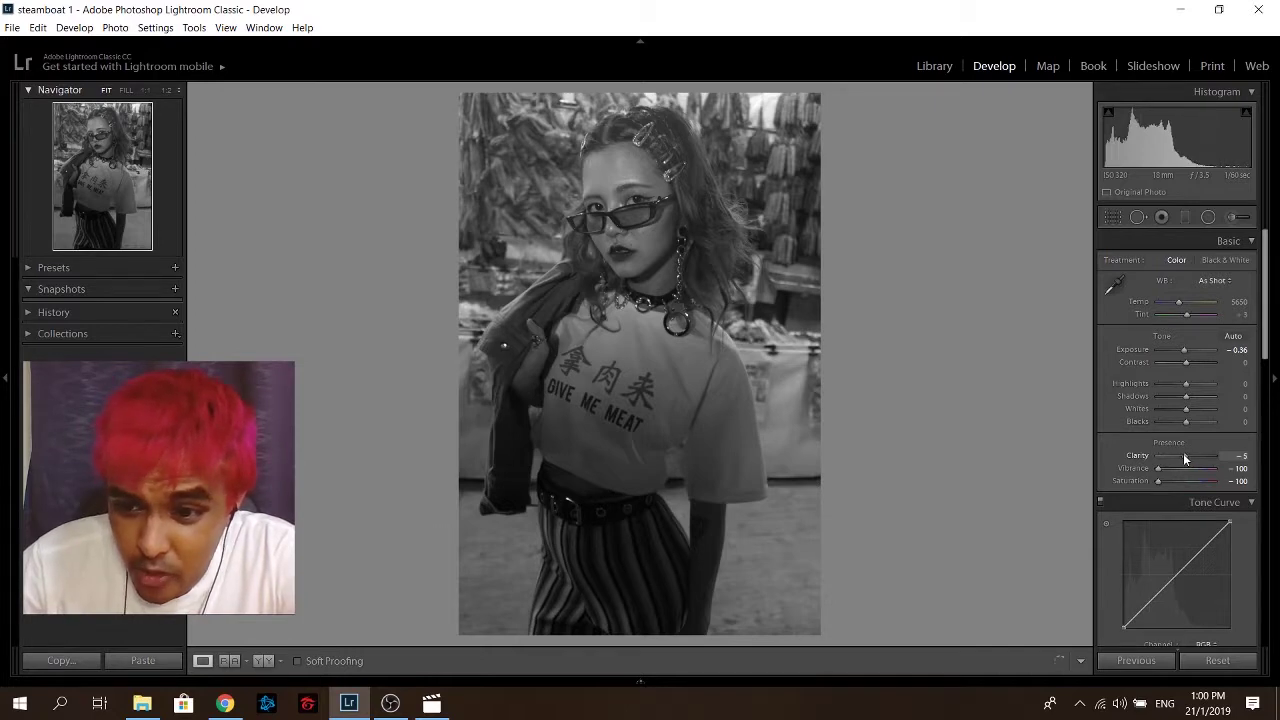
left_click_drag(1186, 383, 1179, 382)
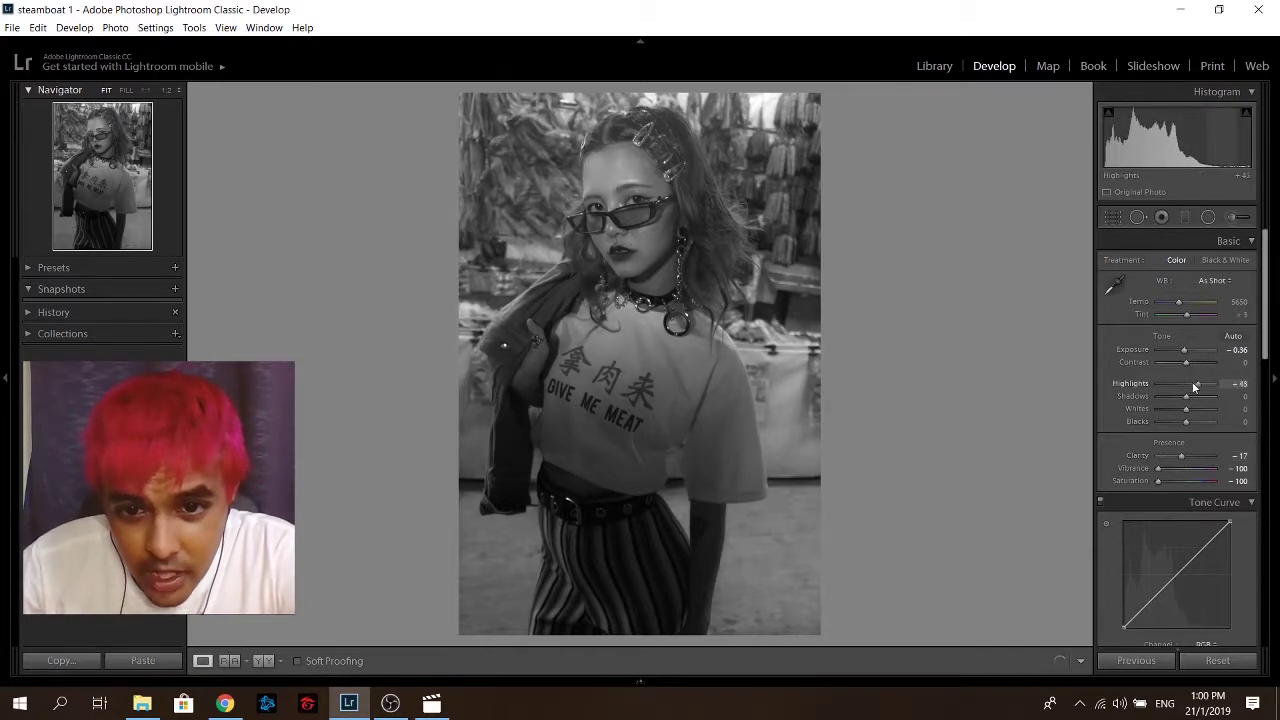
mouse_move(1195, 386)
left_mouse_down()
mouse_move(1162, 386)
mouse_move(1196, 388)
mouse_move(1196, 399)
mouse_move(1172, 397)
mouse_move(1206, 412)
mouse_move(1178, 409)
mouse_move(1200, 412)
mouse_move(1179, 421)
left_mouse_up()
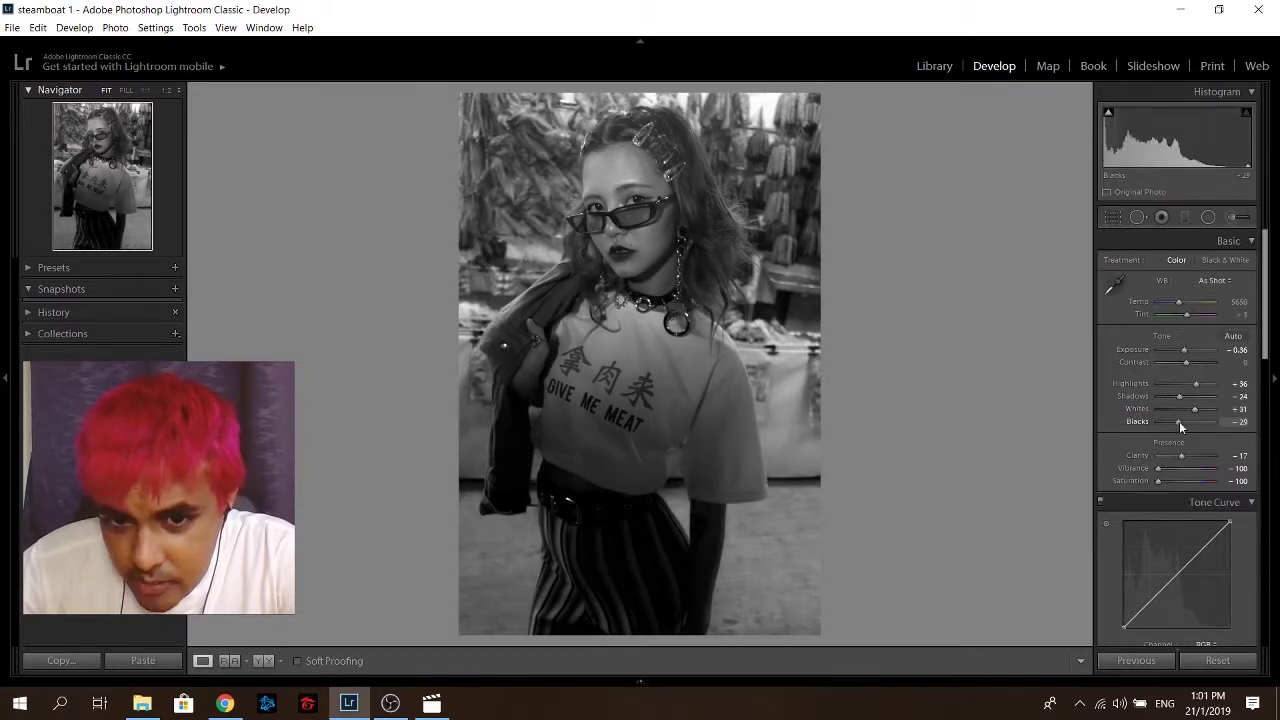
Step: Restore Vibrance and Saturation to 0 and add highlight, midtone and shadow points to the Blue tone curve
double_click(1132, 468)
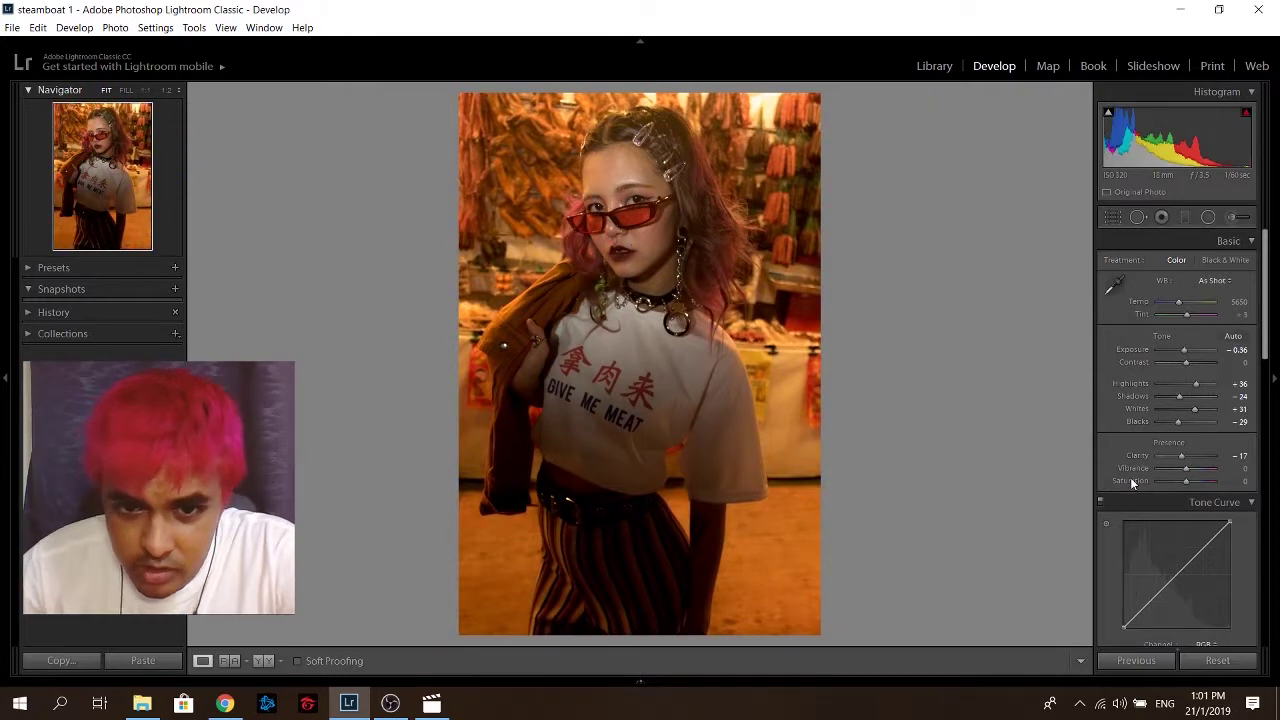
scroll(1110, 490, "down", 2)
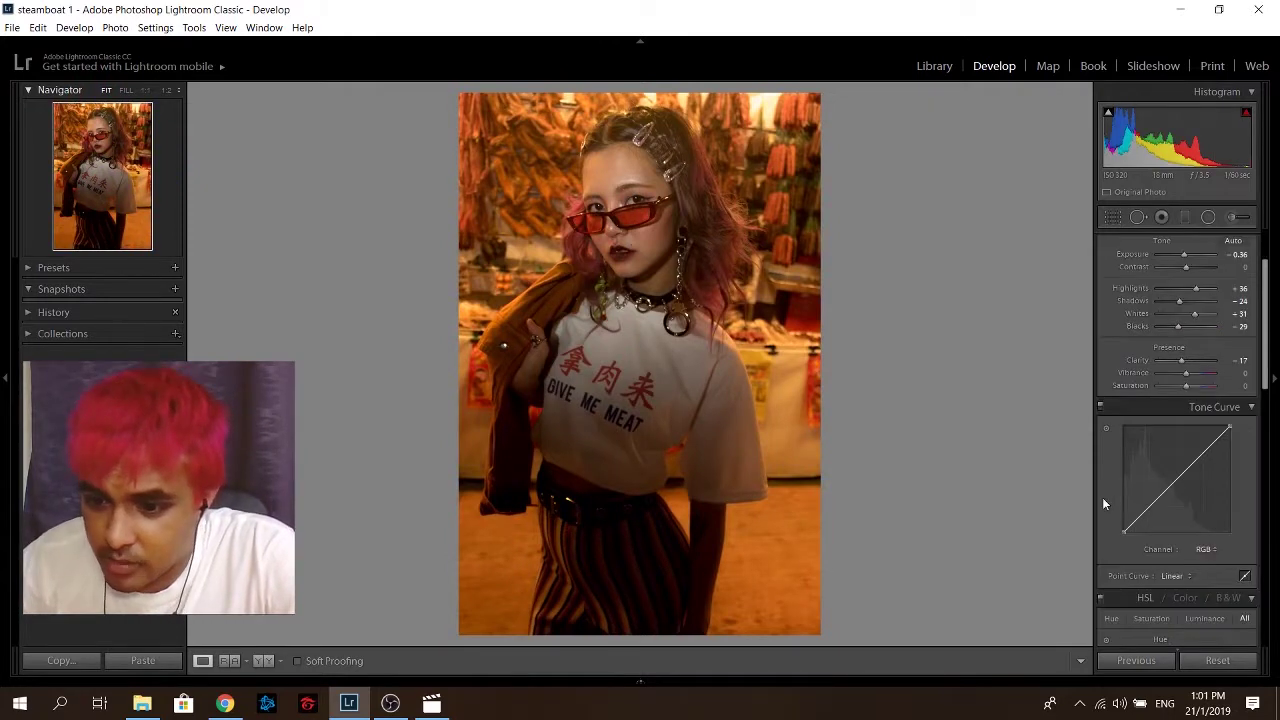
left_click(1208, 548)
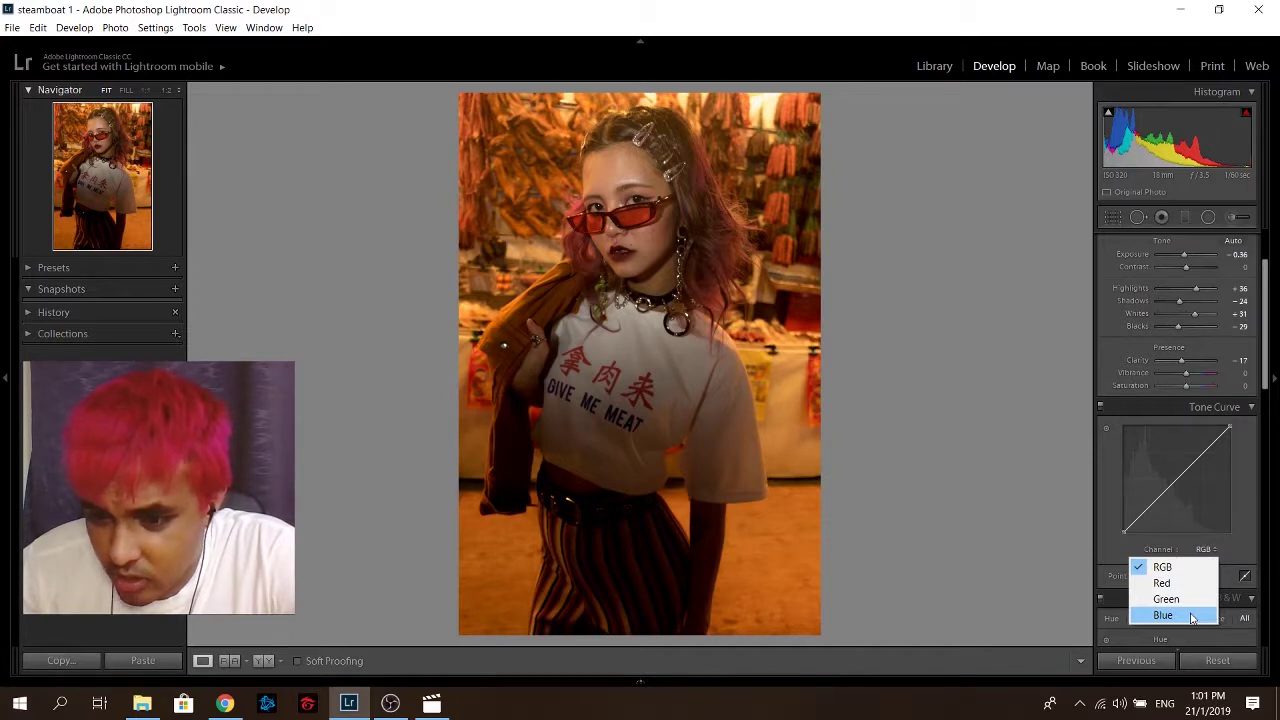
left_click(1192, 616)
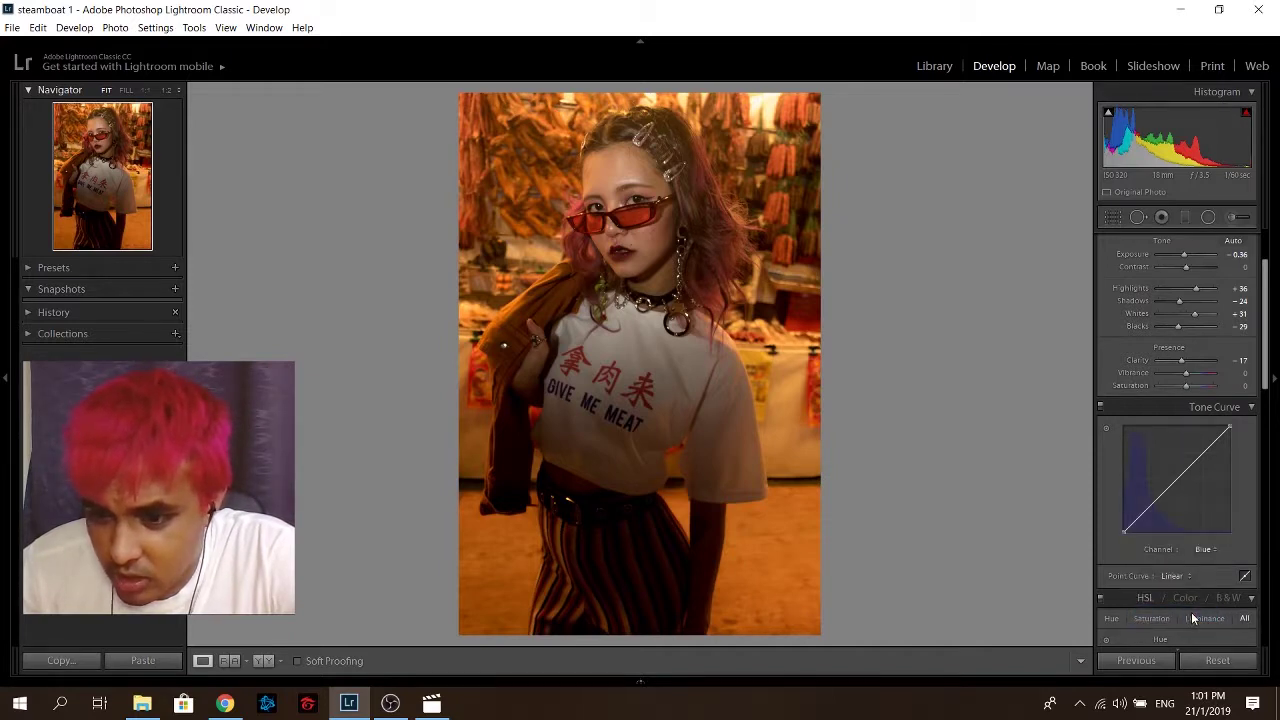
left_click(1177, 481)
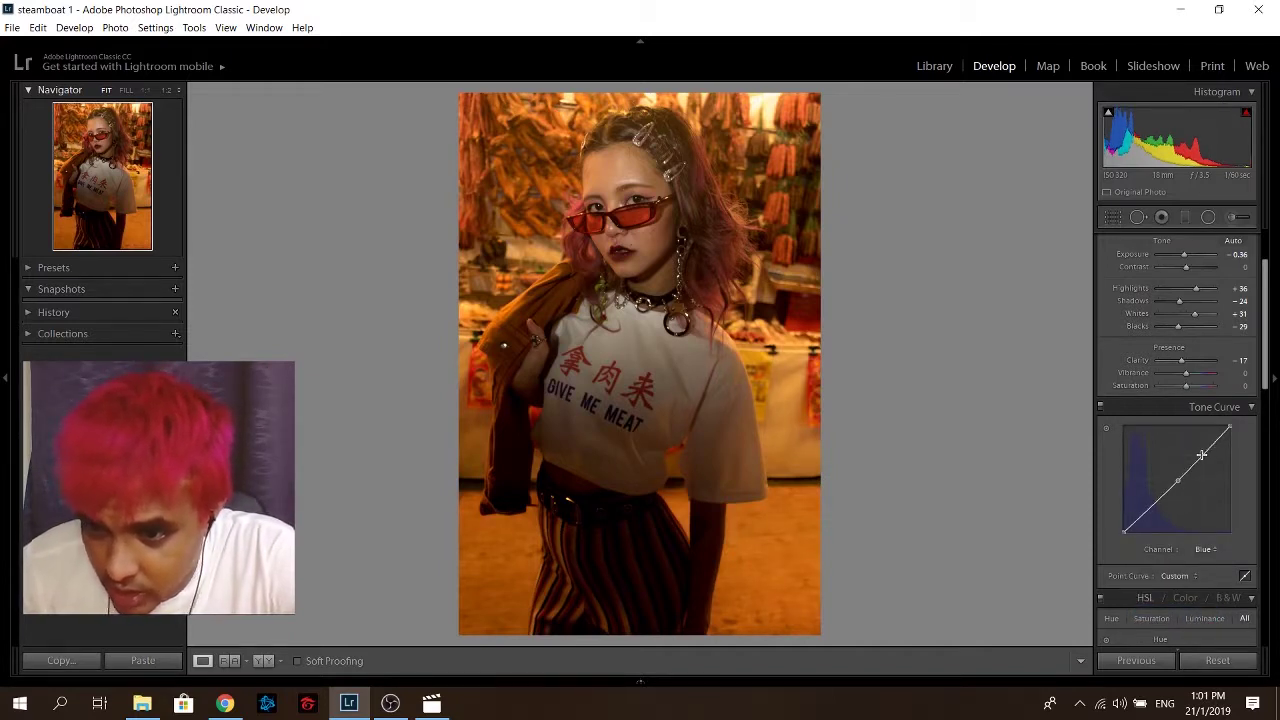
left_click(1201, 455)
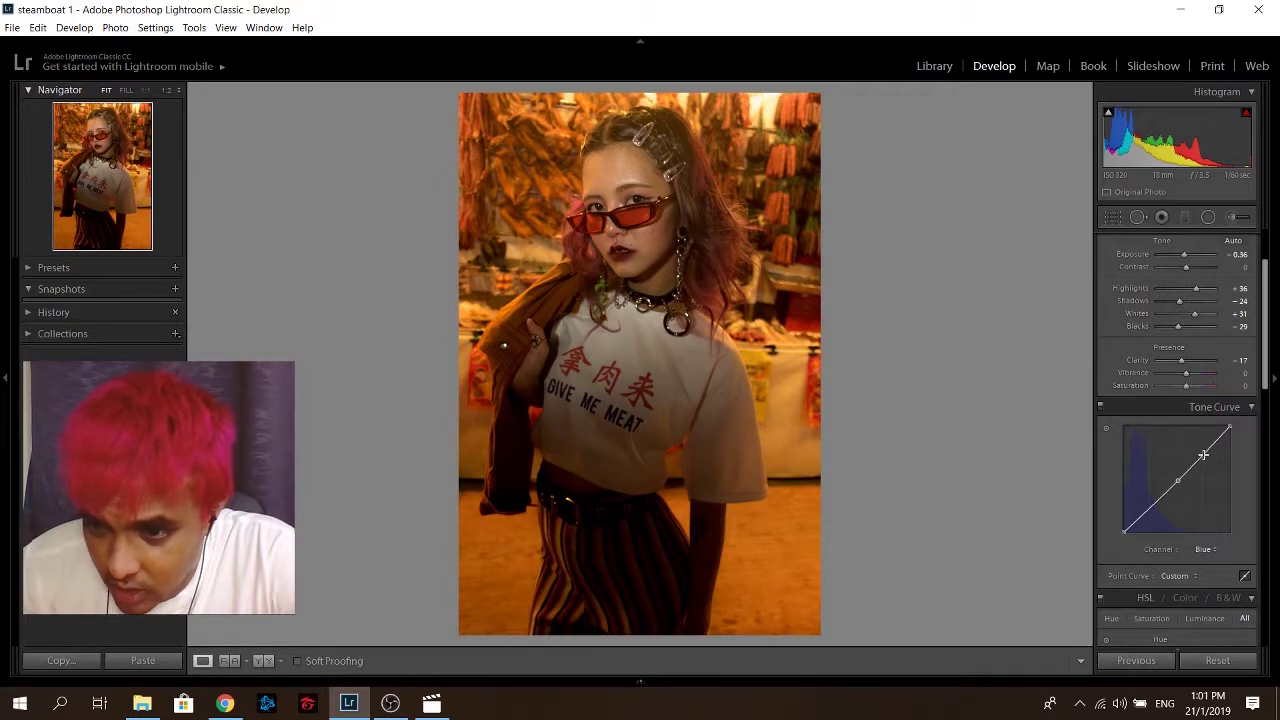
left_click(1148, 509)
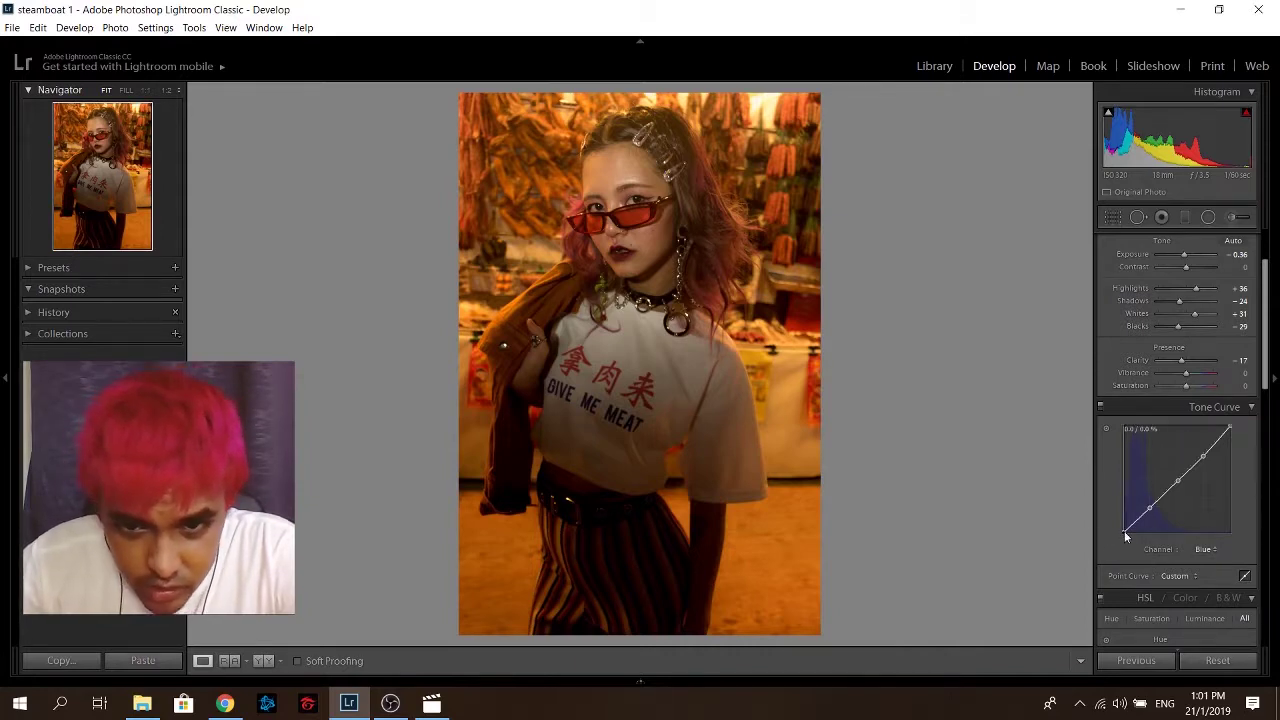
Step: Lift the Blue curve's black point to tint shadows blue and straighten its upper section
left_click_drag(1124, 531, 1110, 519)
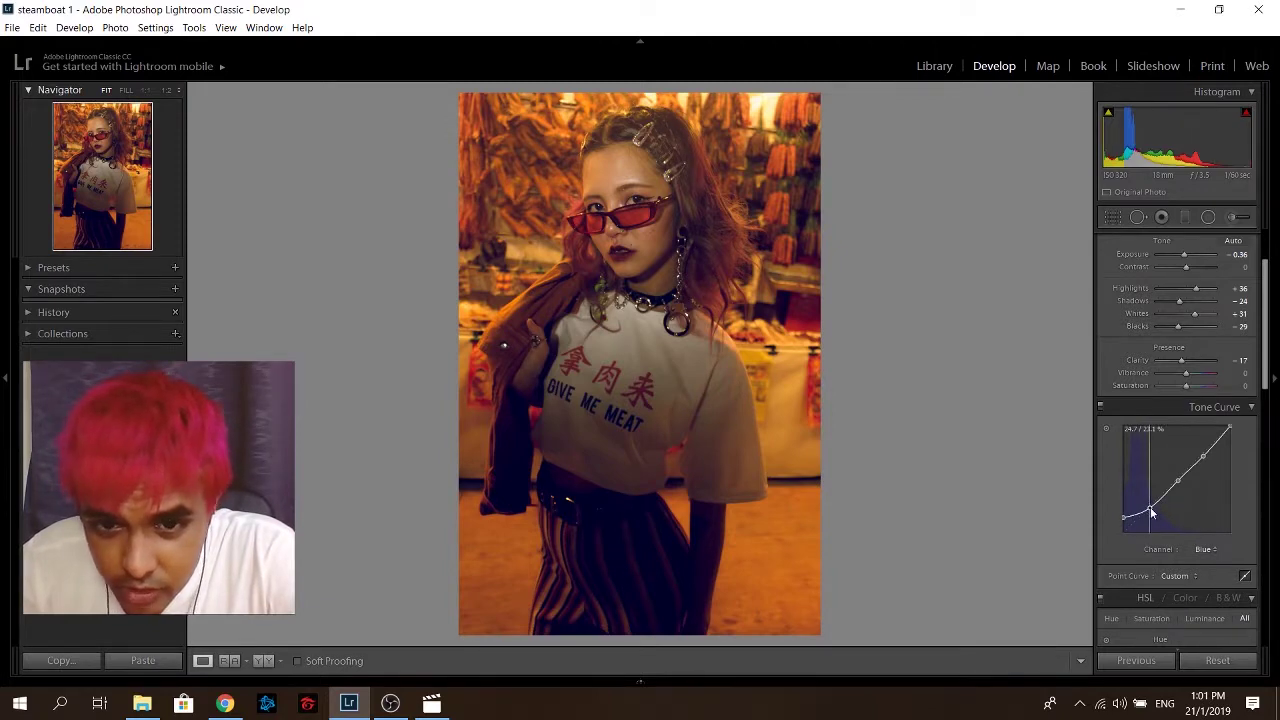
left_click_drag(1151, 511, 1150, 509)
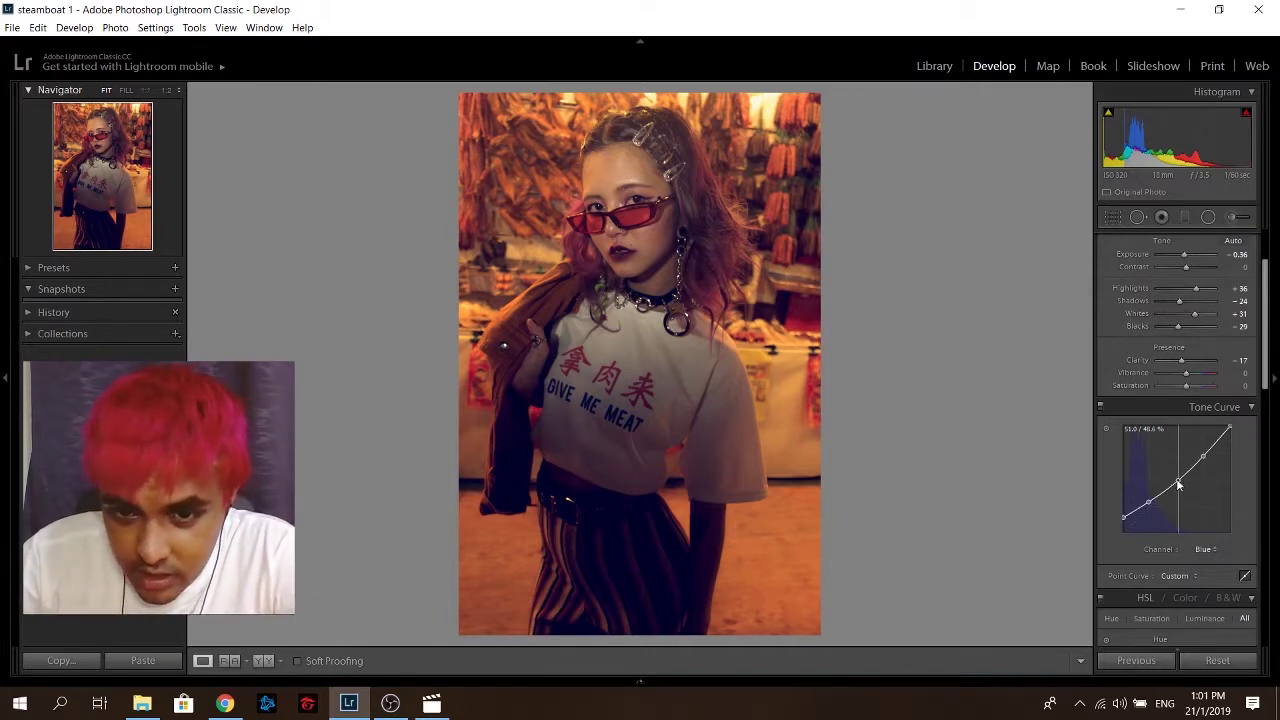
left_click_drag(1178, 485, 1178, 484)
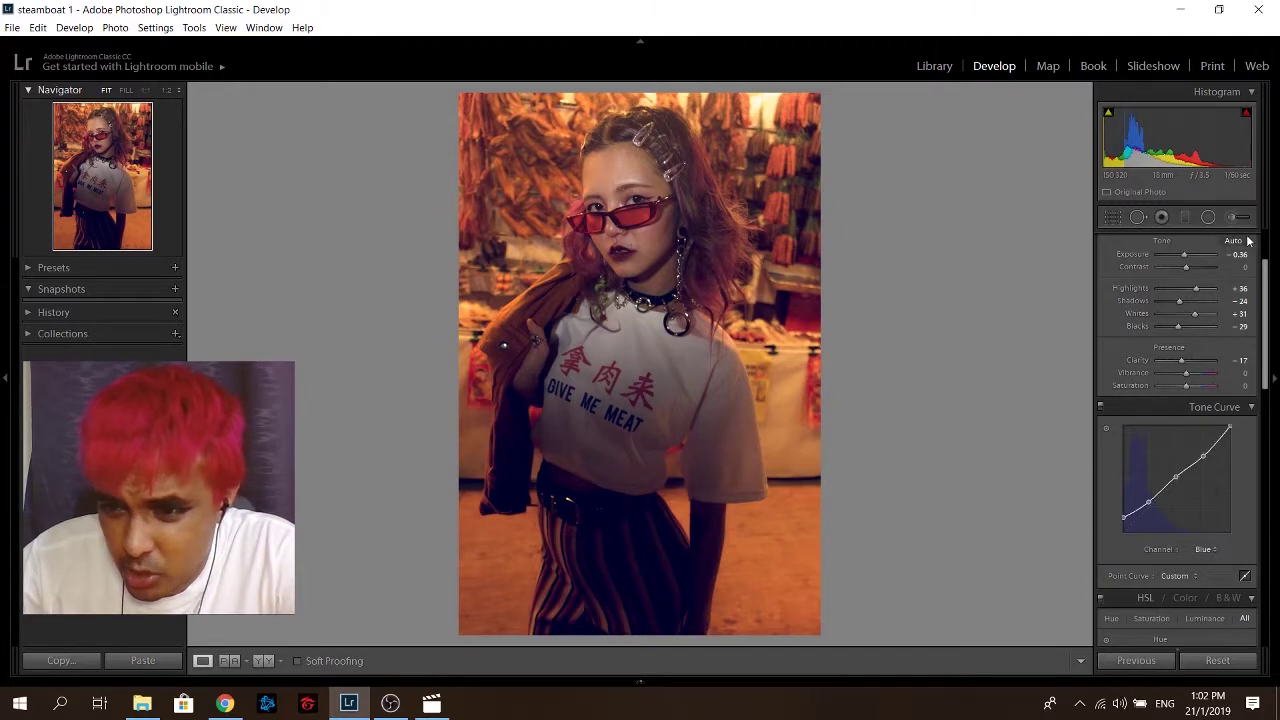
scroll(1210, 265, "up", 2)
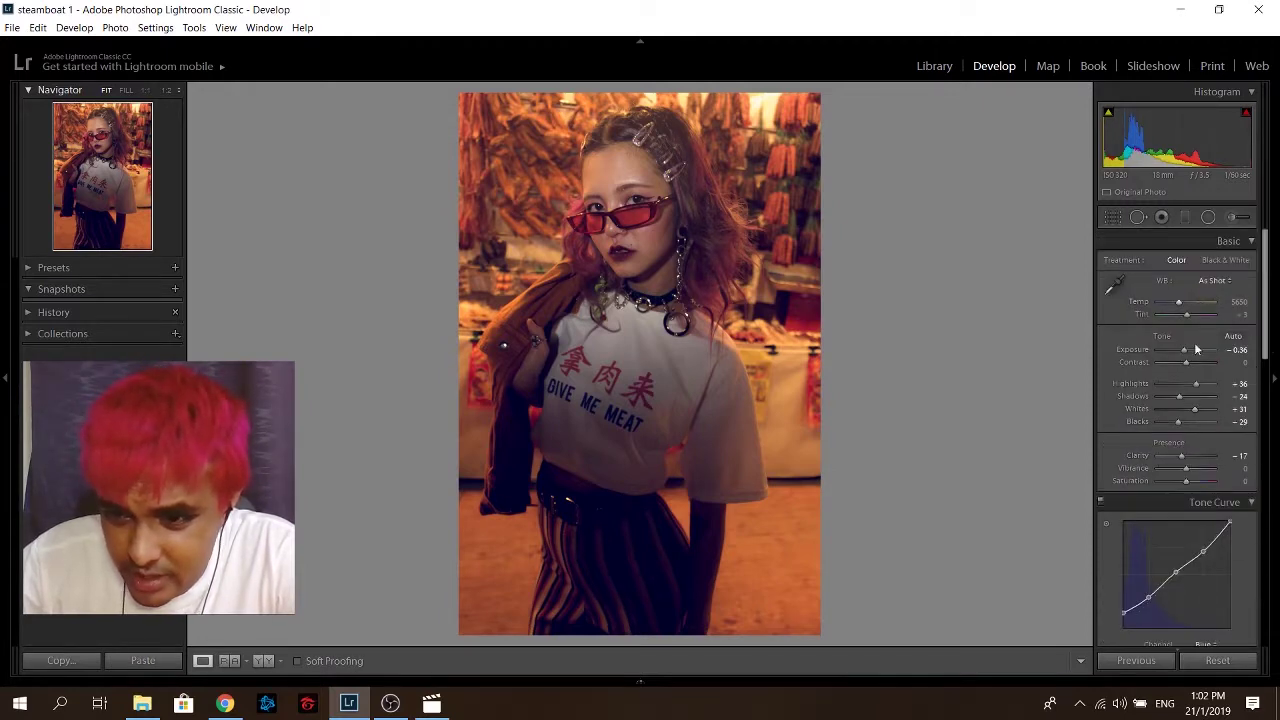
scroll(1259, 477, "down", 4)
scroll(1236, 466, "up", 2)
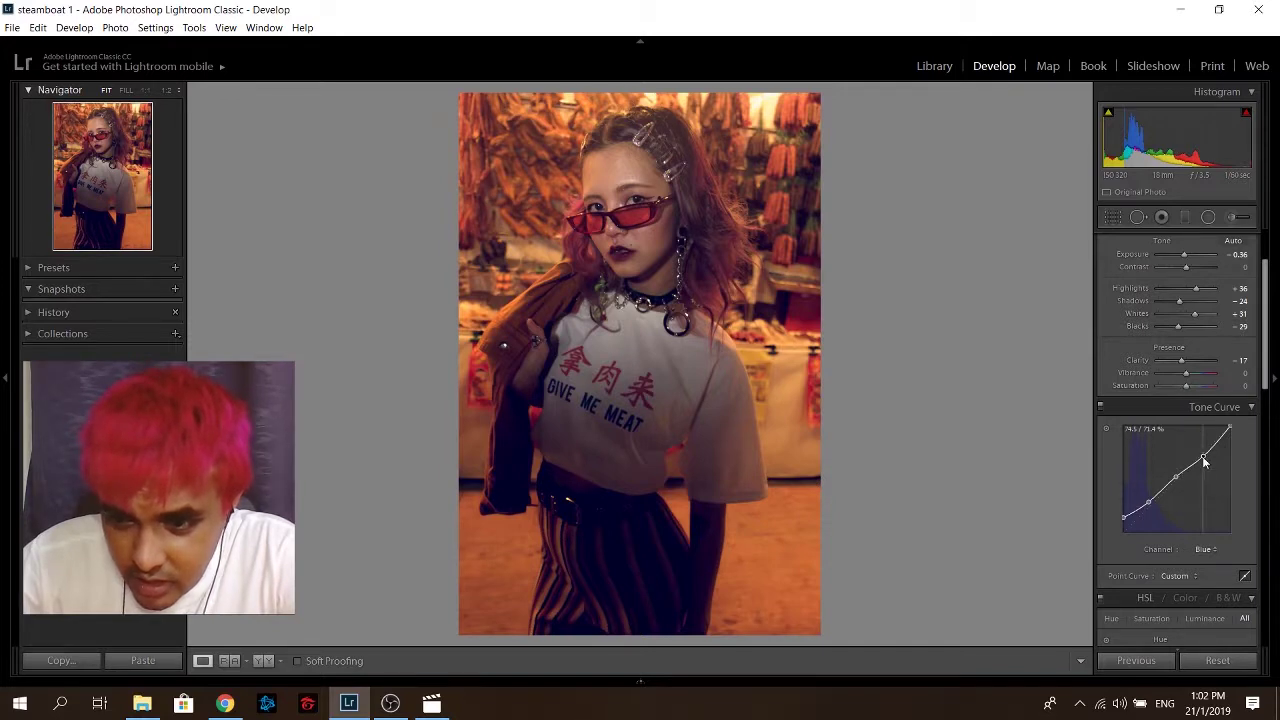
left_click_drag(1204, 461, 1202, 449)
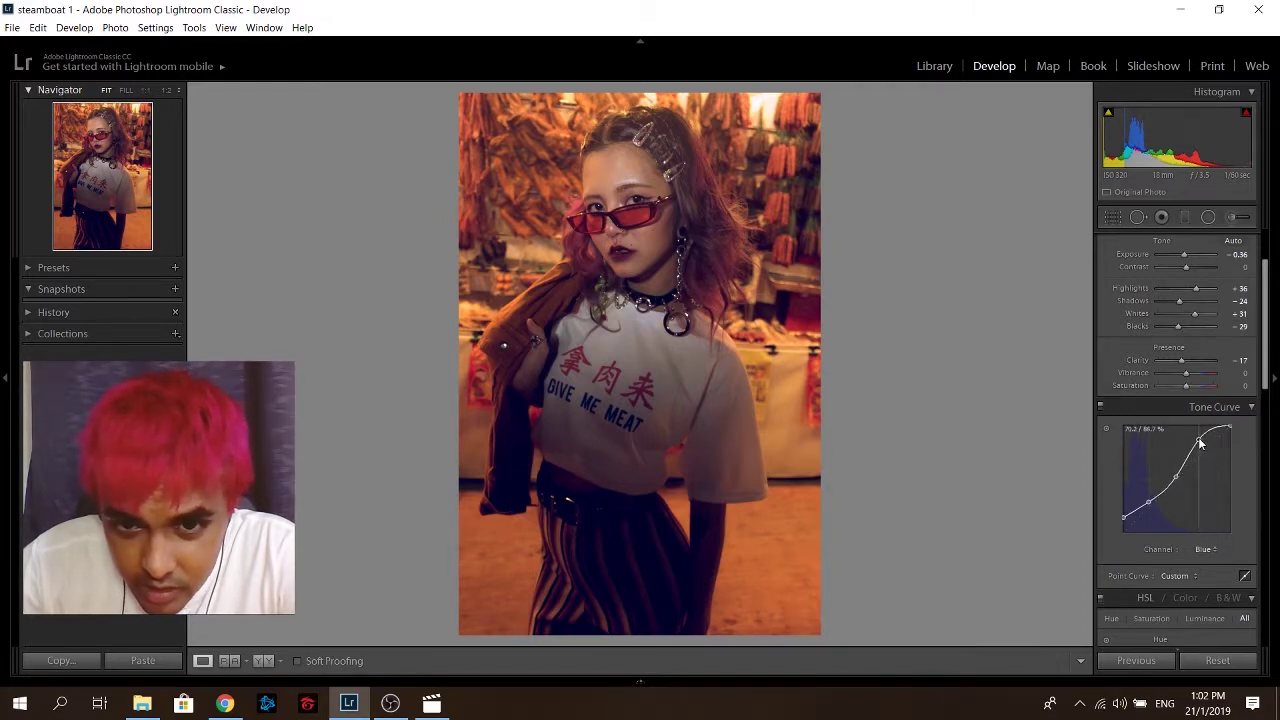
mouse_move(1202, 449)
left_mouse_down()
mouse_move(1215, 461)
mouse_move(1203, 449)
left_mouse_up()
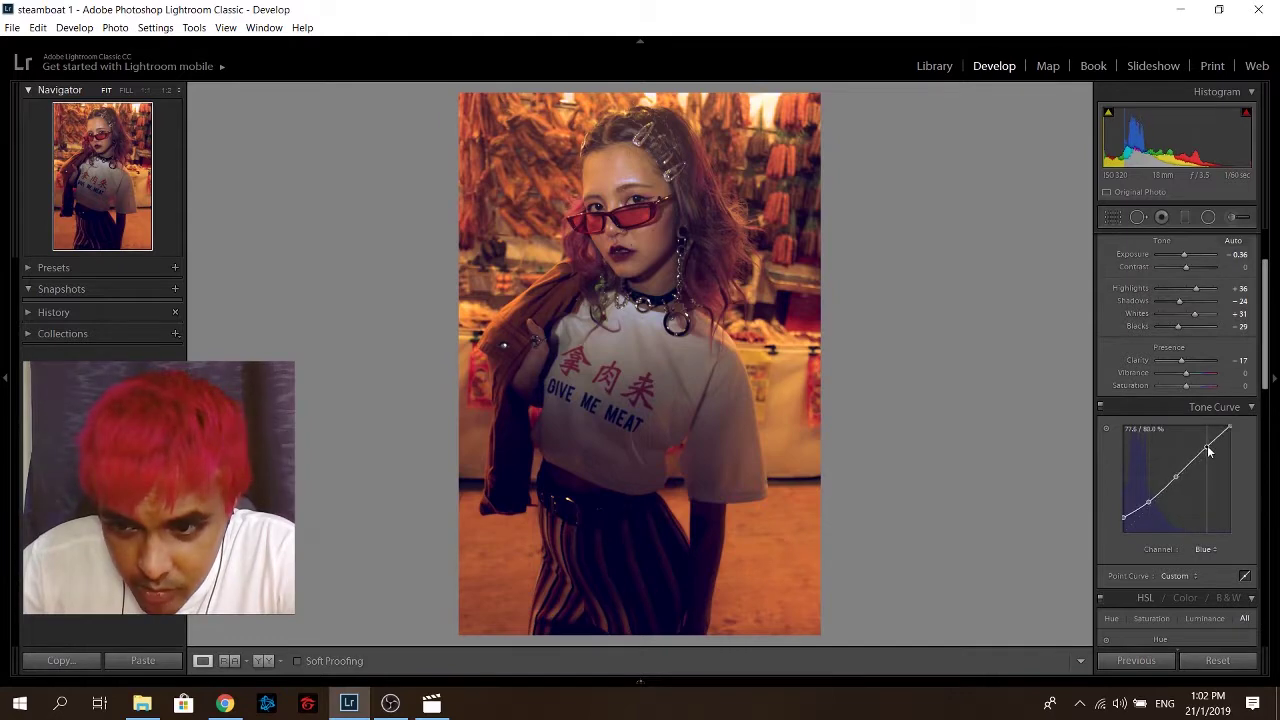
left_click_drag(1203, 449, 1229, 432)
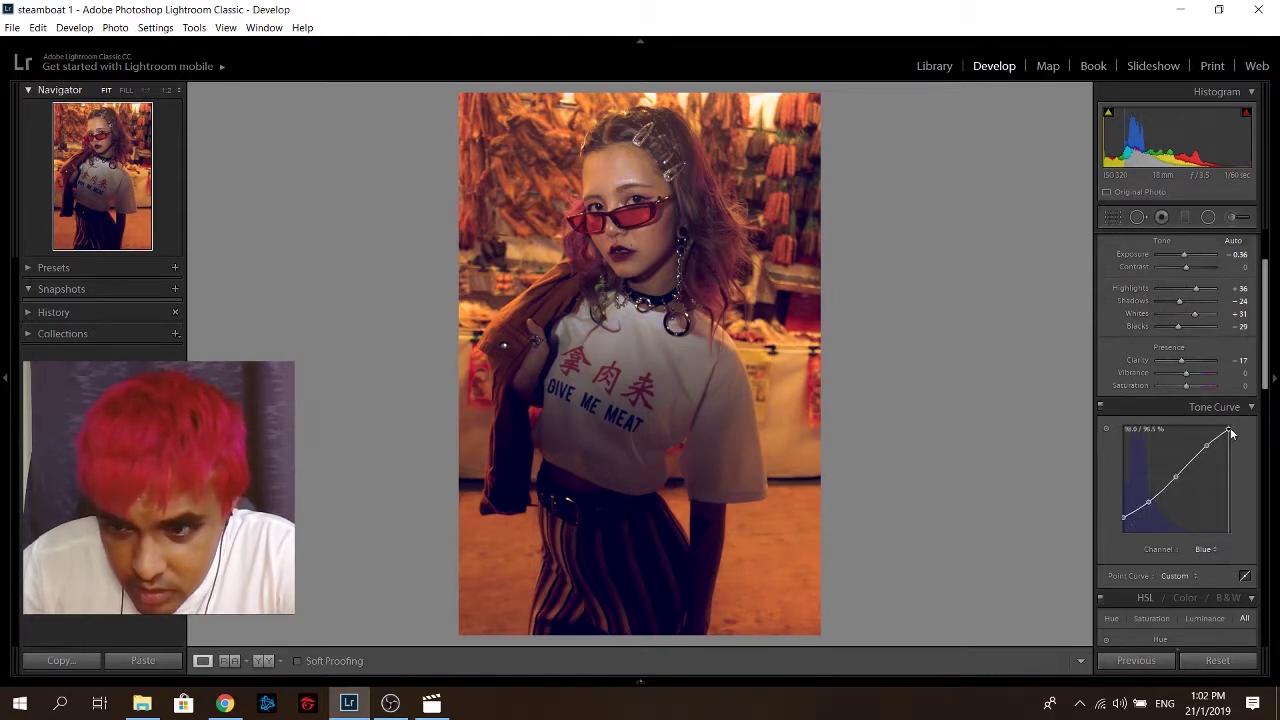
Step: Add a point to the Green tone curve and raise its black point
left_click(1205, 557)
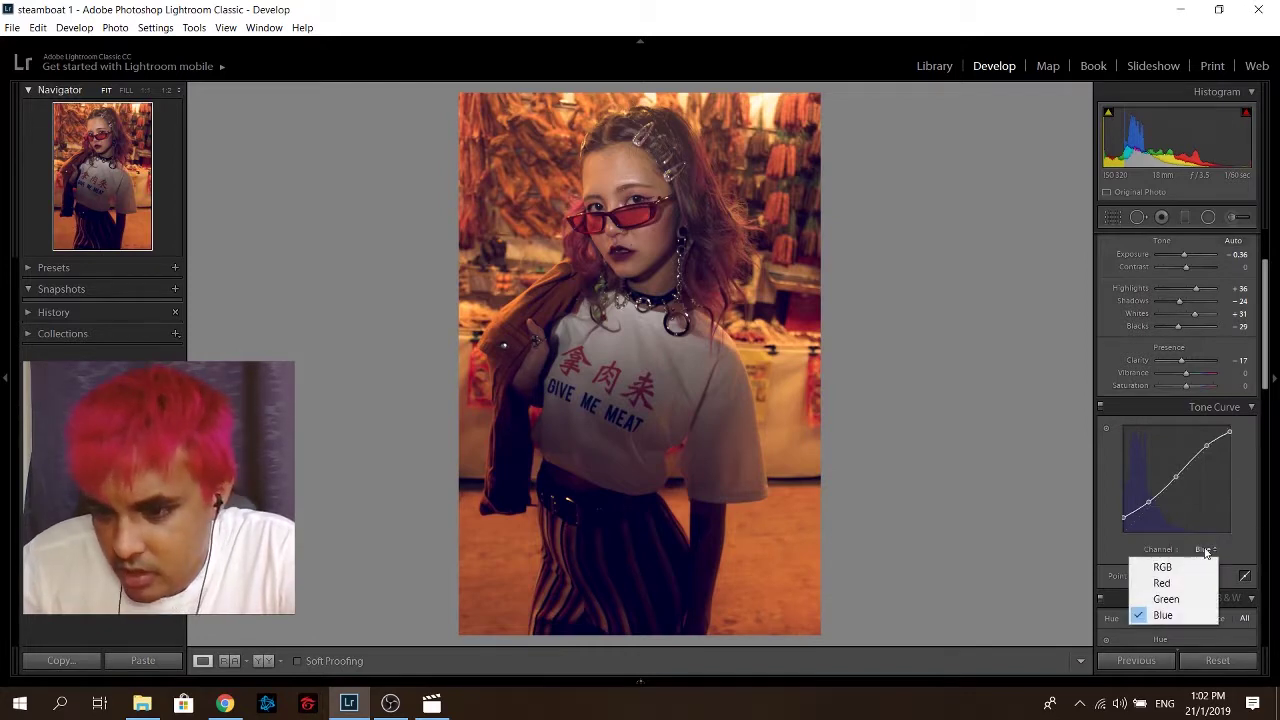
left_click(1177, 598)
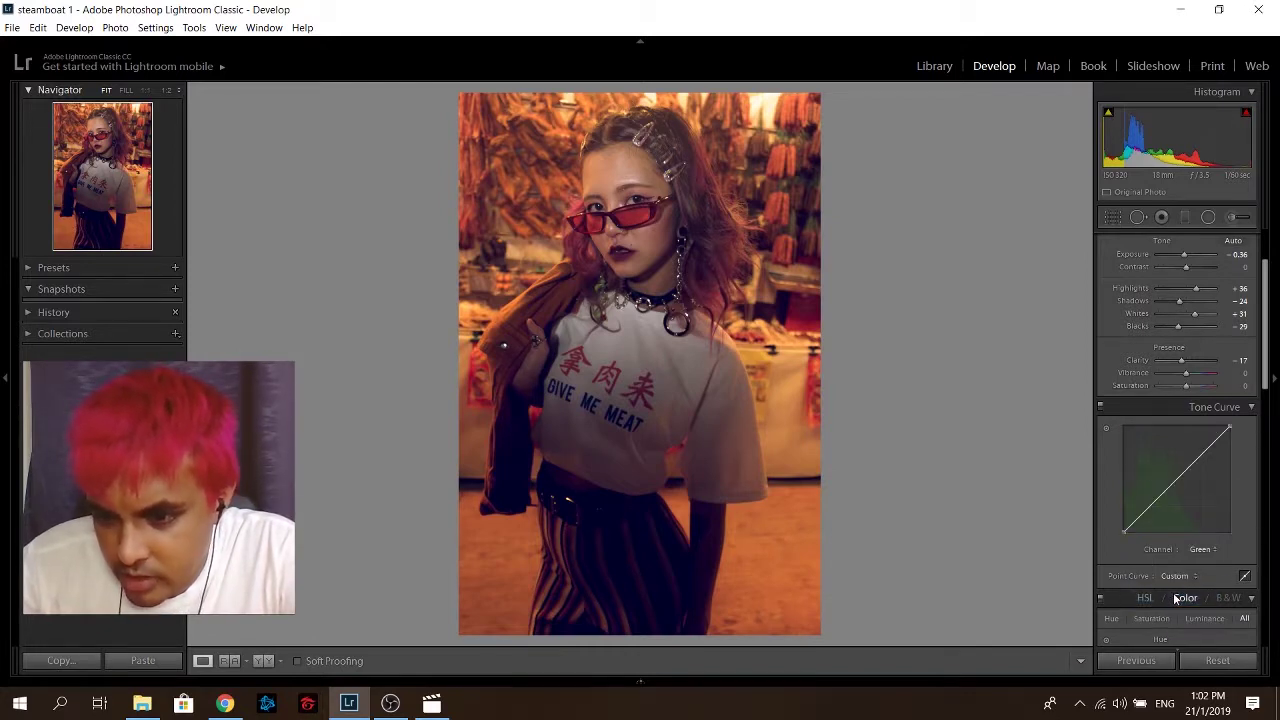
left_click(1178, 482)
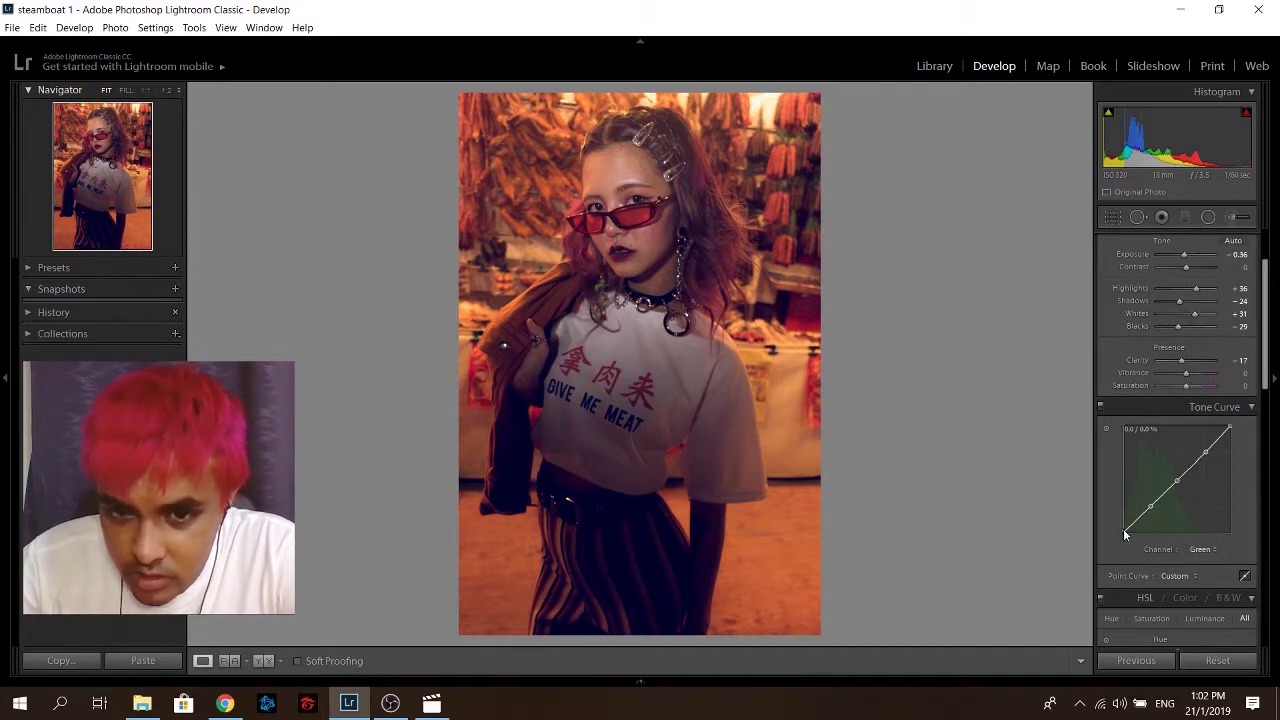
left_click_drag(1121, 530, 1117, 529)
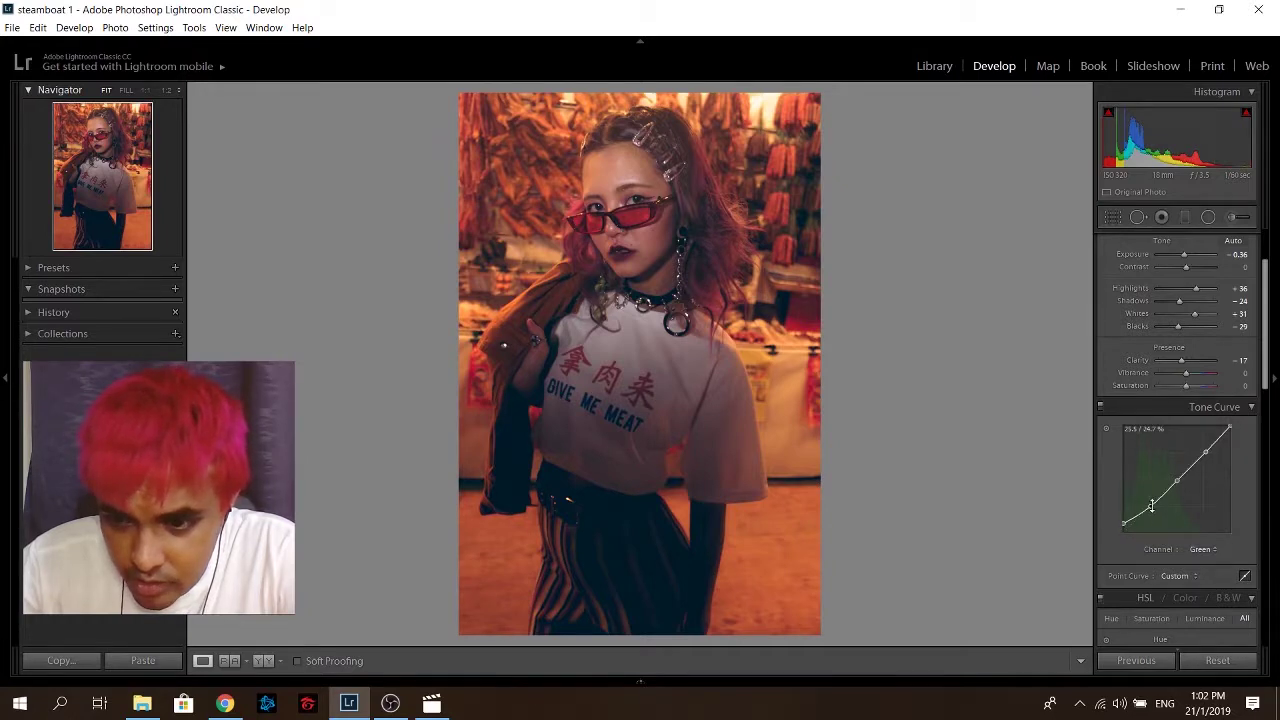
left_click_drag(1153, 510, 1154, 512)
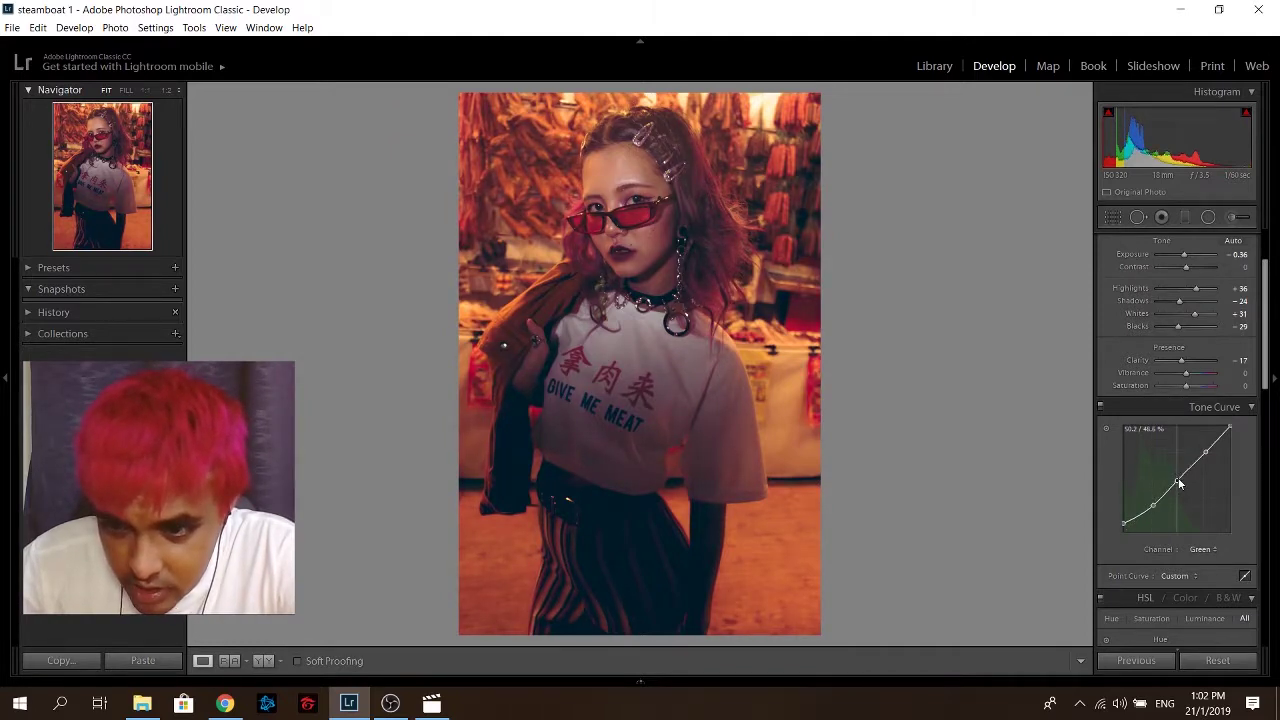
Step: Dip the Green midtones slightly and pull the top endpoint down to 83.5%
left_click_drag(1180, 484, 1181, 488)
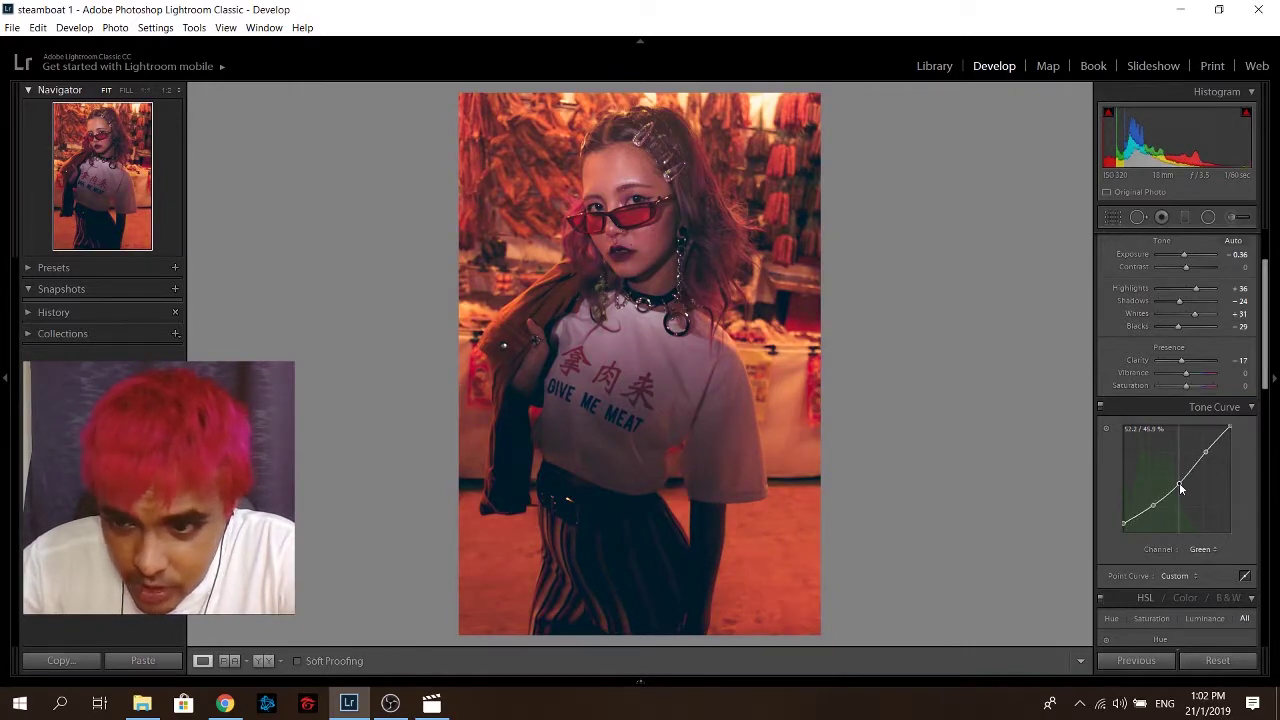
left_click_drag(1179, 482, 1177, 479)
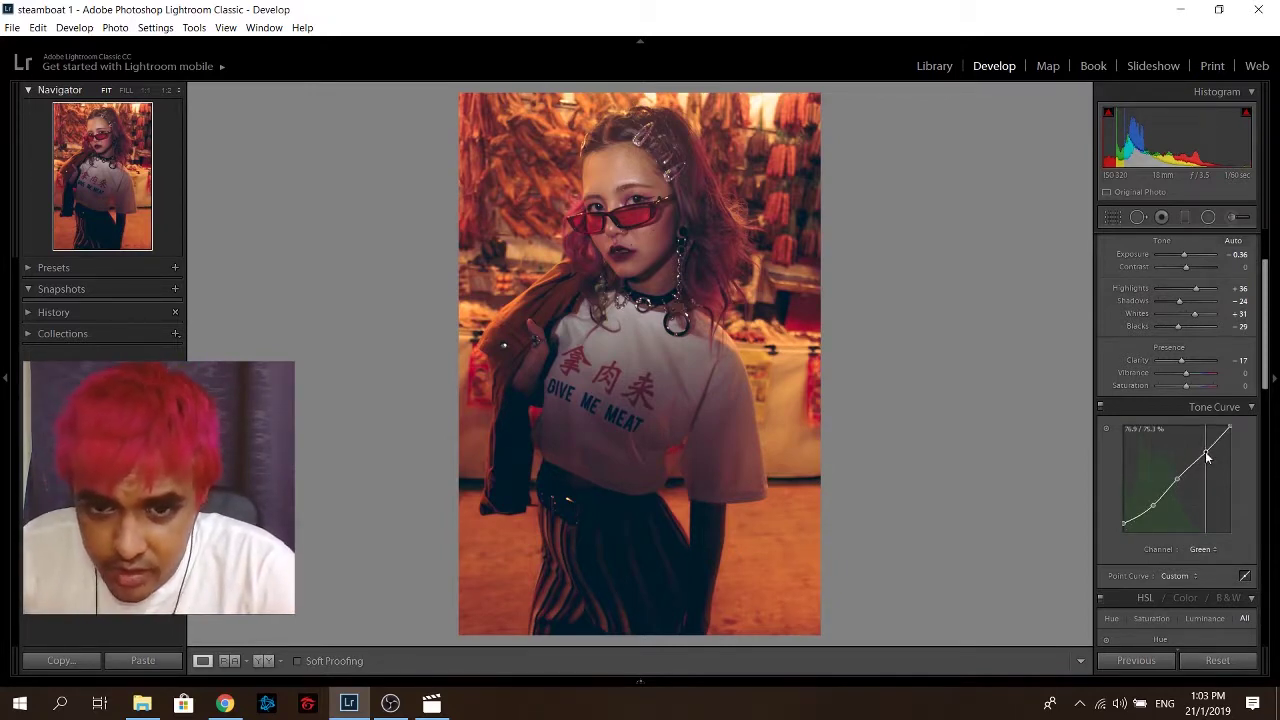
left_click_drag(1207, 457, 1208, 455)
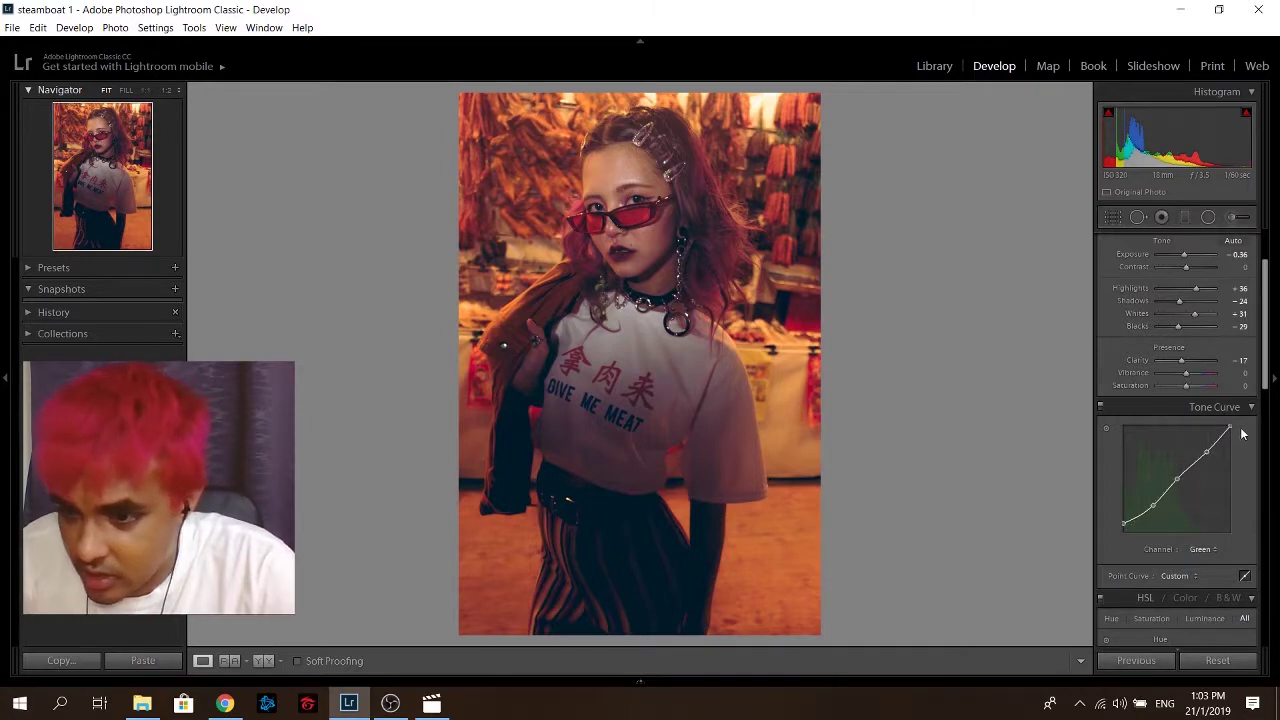
mouse_move(1230, 429)
left_mouse_down()
mouse_move(1236, 446)
mouse_move(1230, 429)
left_mouse_up()
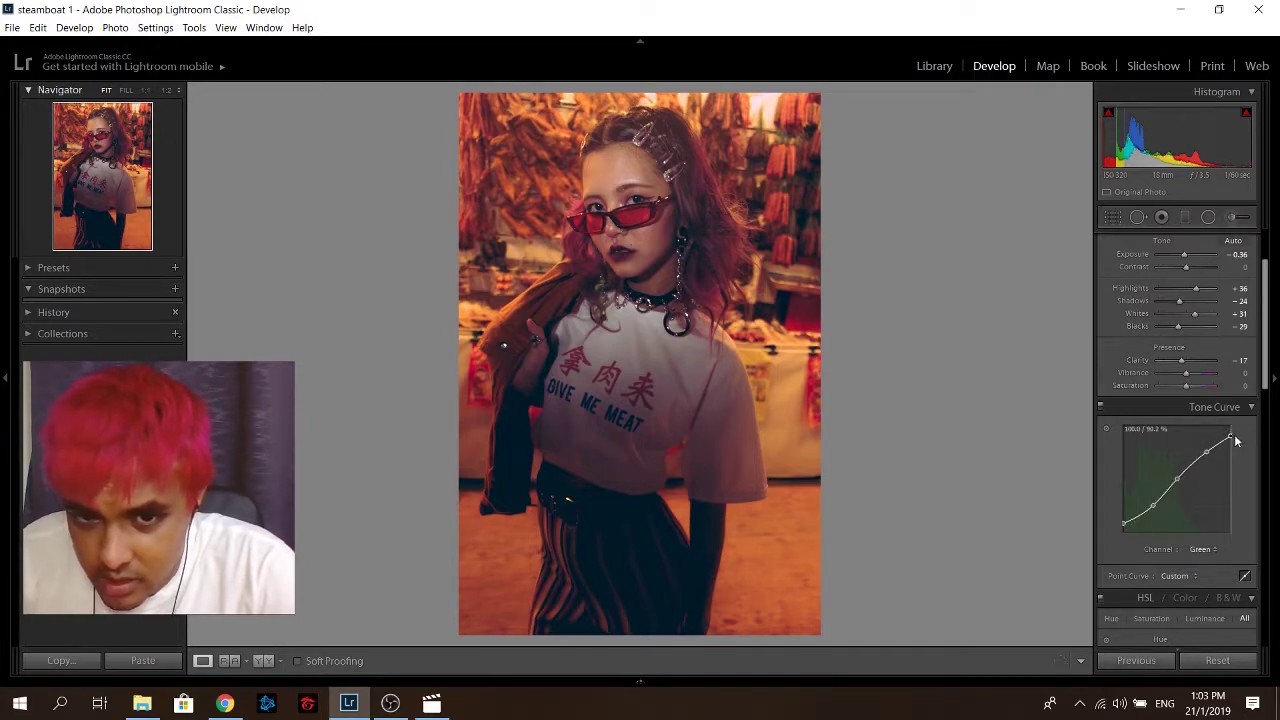
left_click(1203, 549)
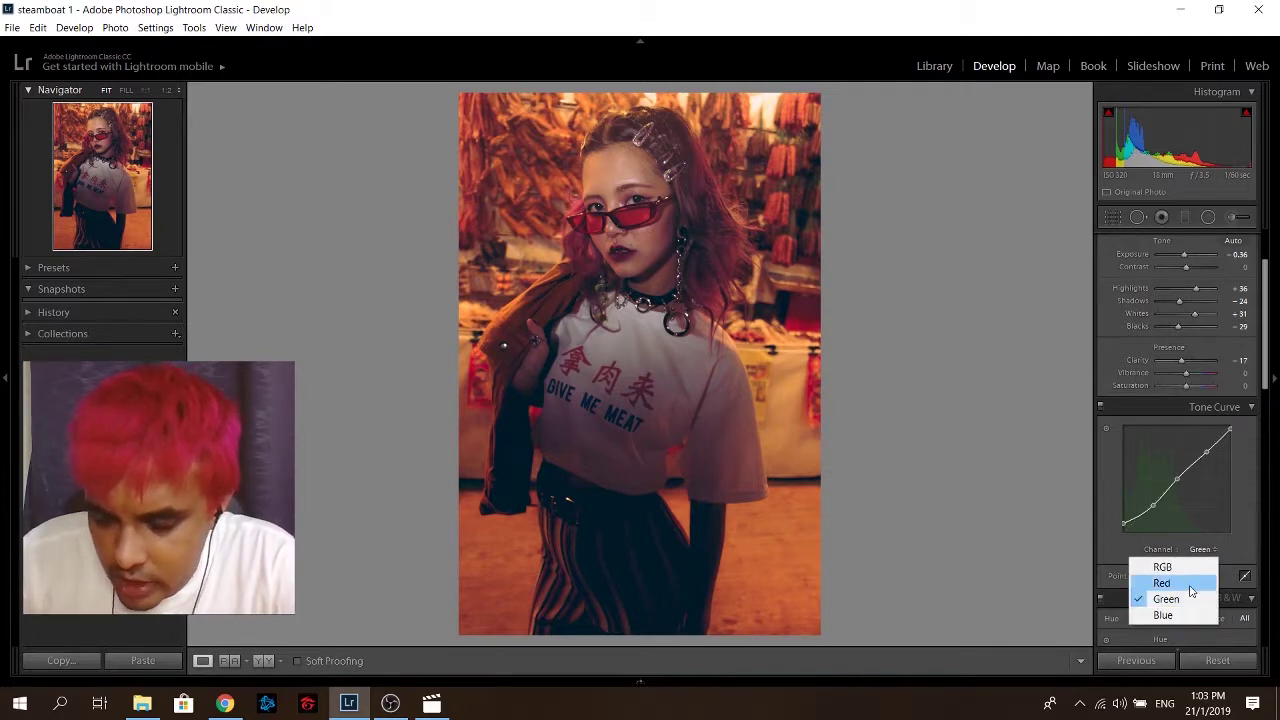
Step: Add two points to the Red tone curve and lift its black point to about 23%
left_click(1163, 583)
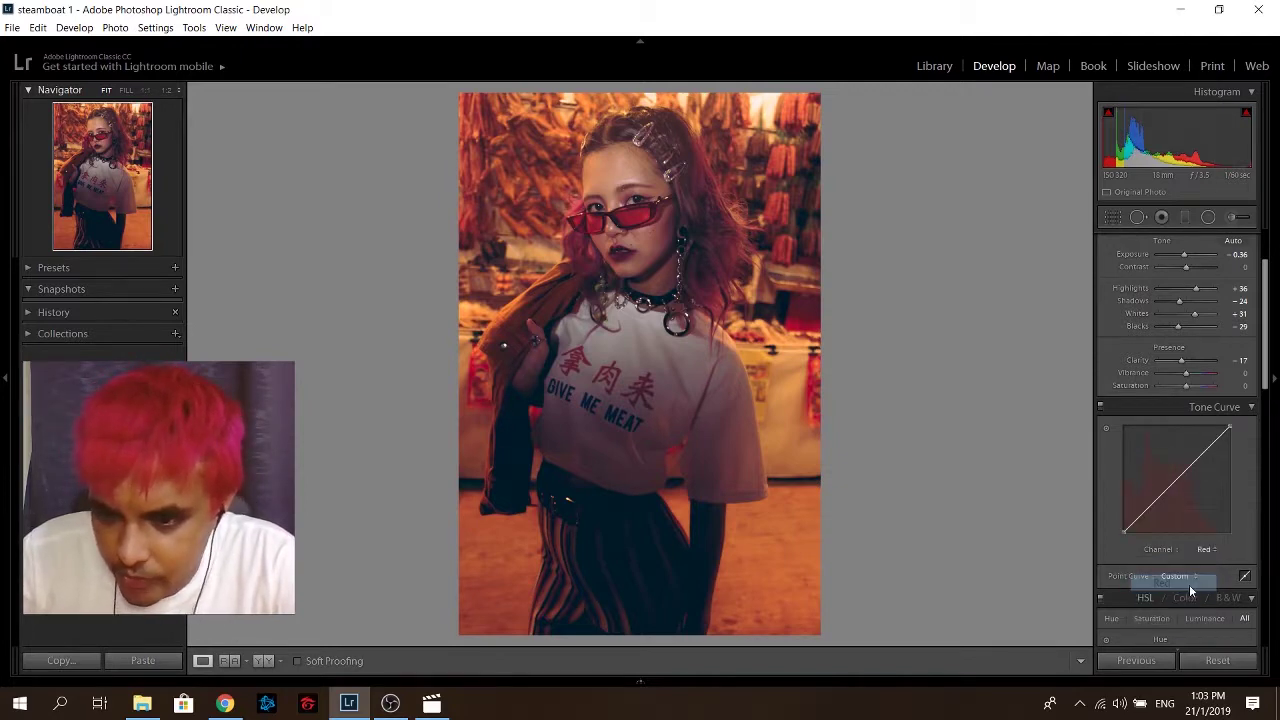
left_click(1177, 480)
left_click(1204, 451)
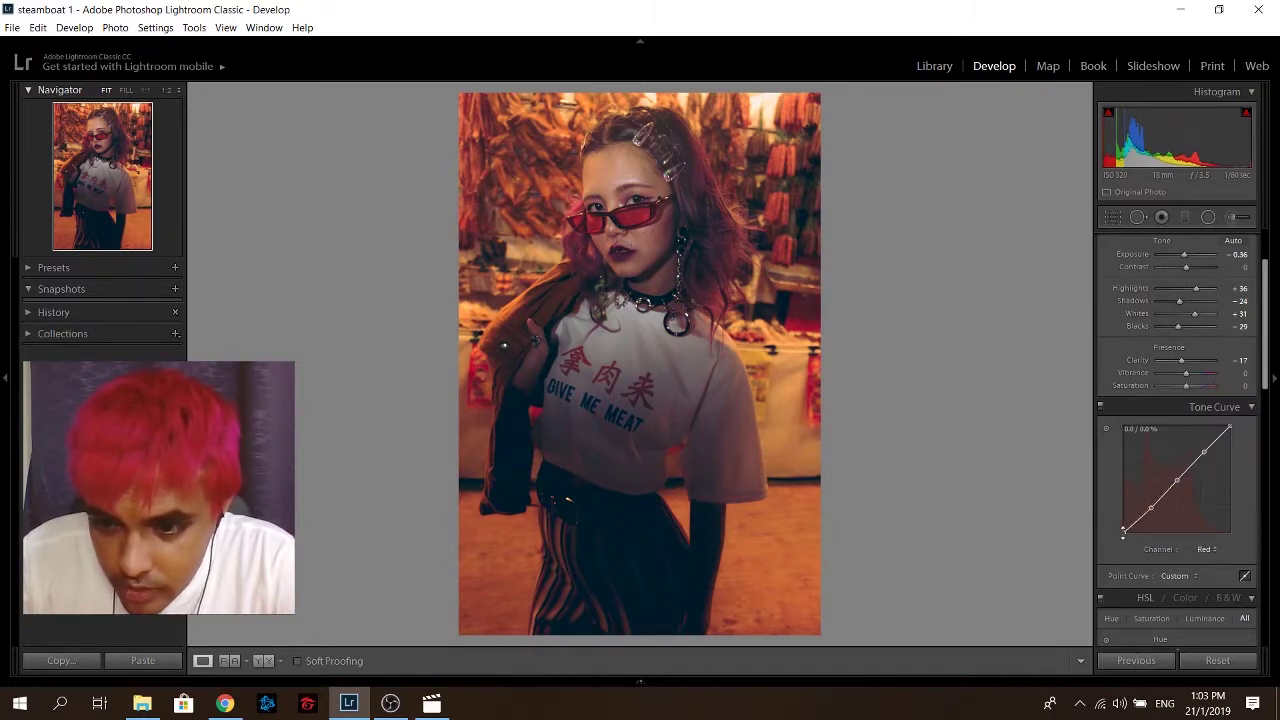
left_click_drag(1123, 531, 1104, 510)
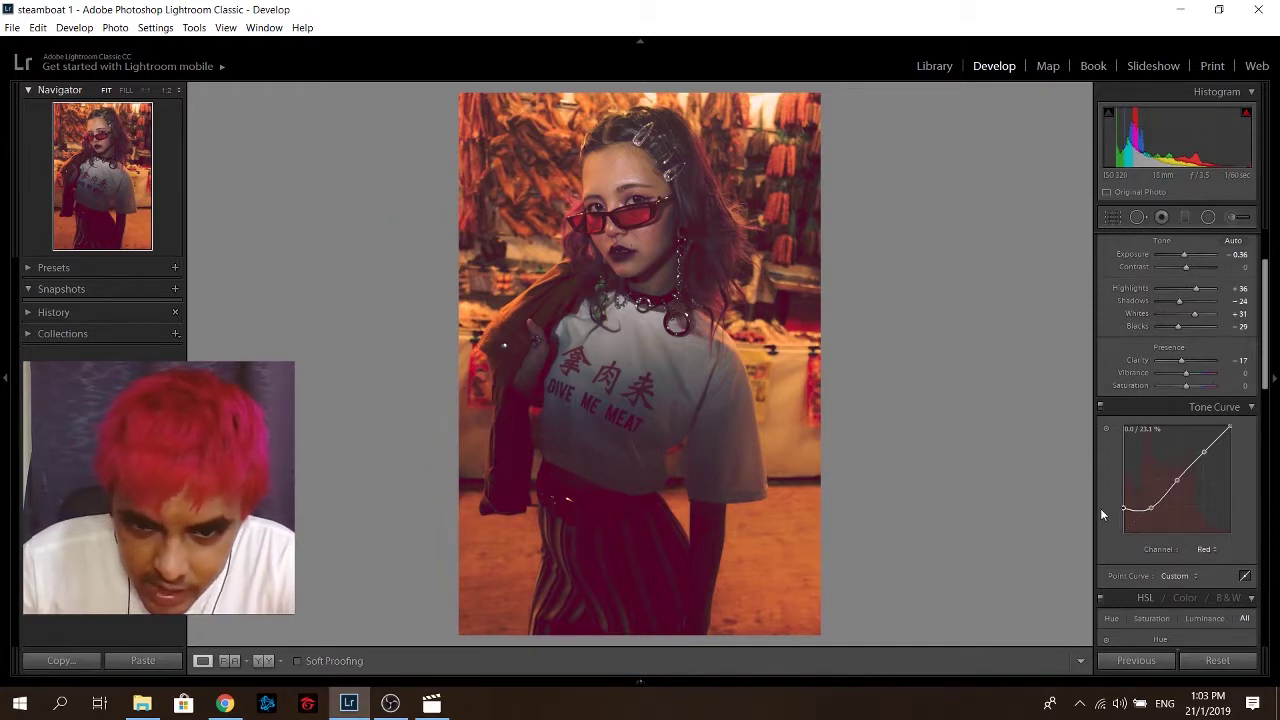
left_click_drag(1104, 514, 1089, 525)
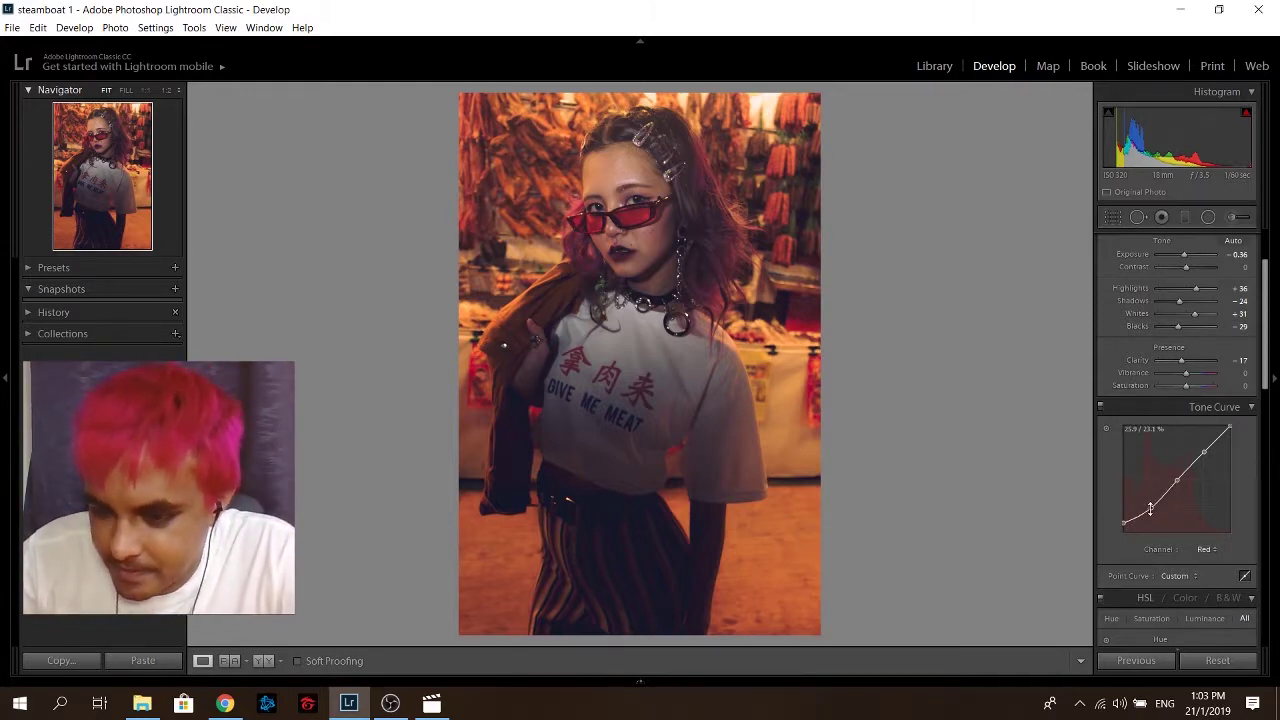
mouse_move(1151, 508)
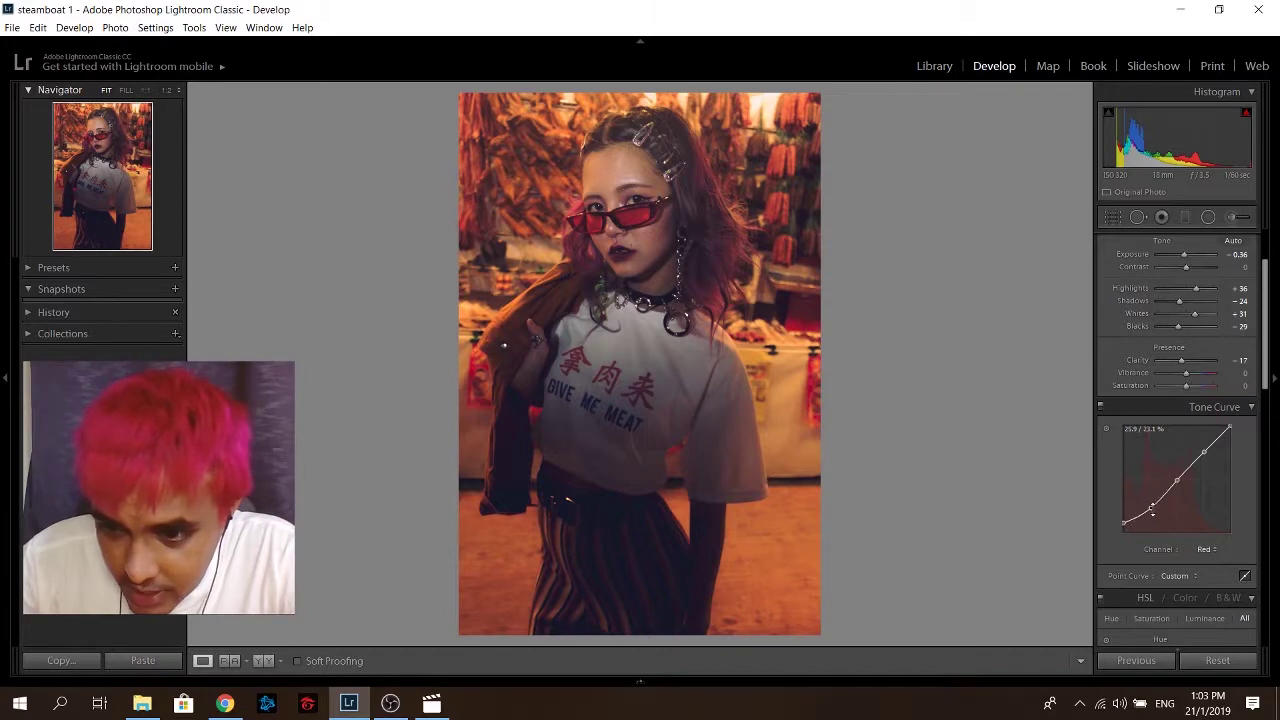
Step: Tweak the Red curve's midpoints and lower its top endpoint to 95%
left_click_drag(1151, 508, 1152, 508)
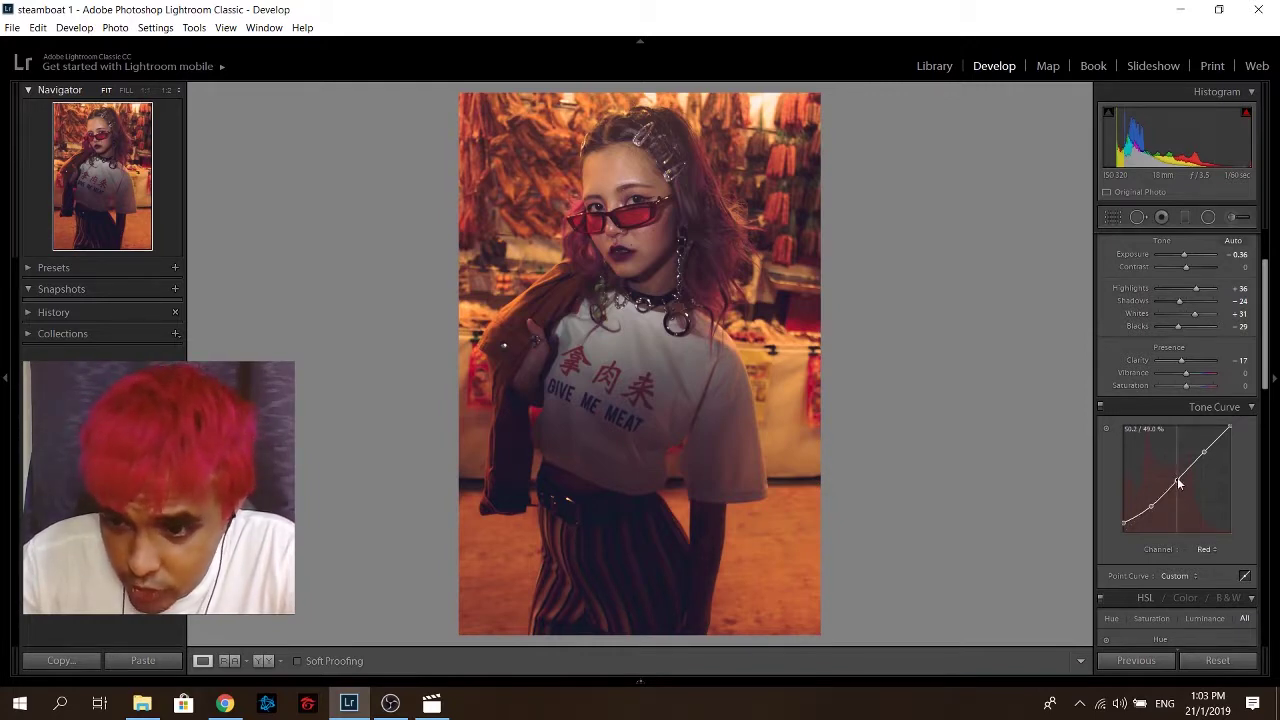
left_click_drag(1179, 483, 1177, 483)
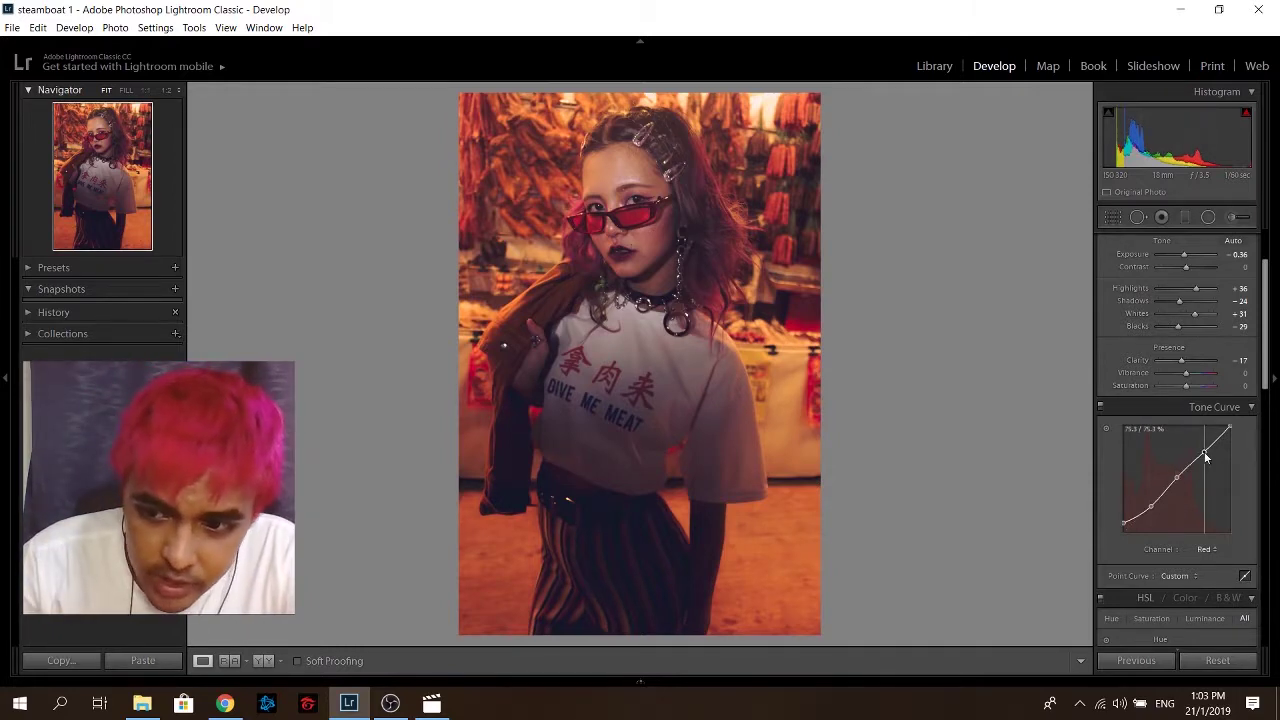
left_click_drag(1206, 455, 1200, 446)
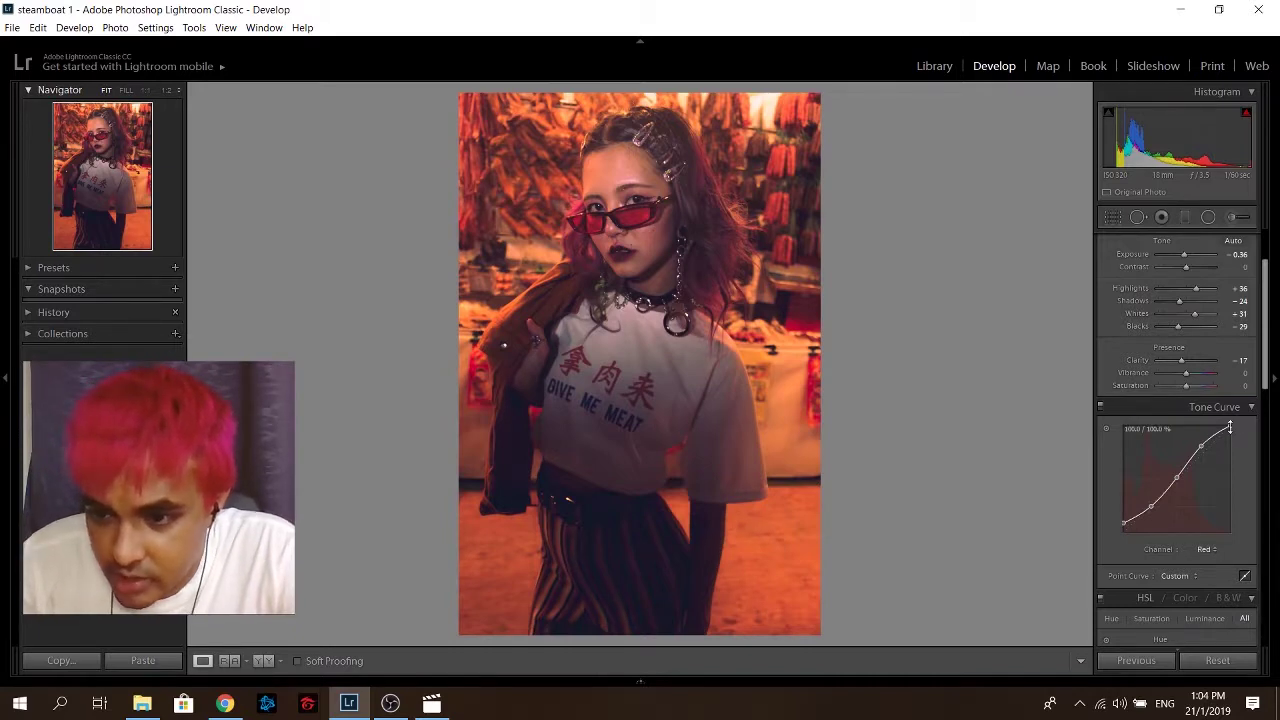
left_click_drag(1232, 432, 1235, 435)
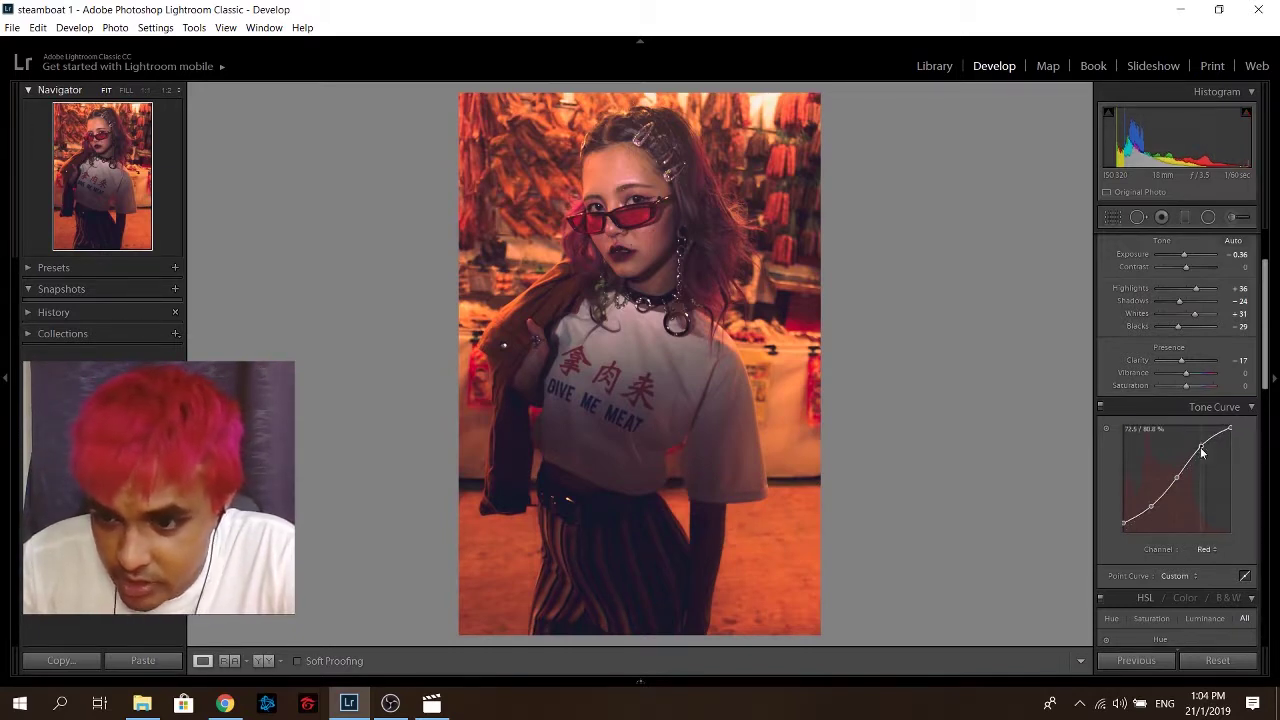
left_click_drag(1202, 453, 1203, 455)
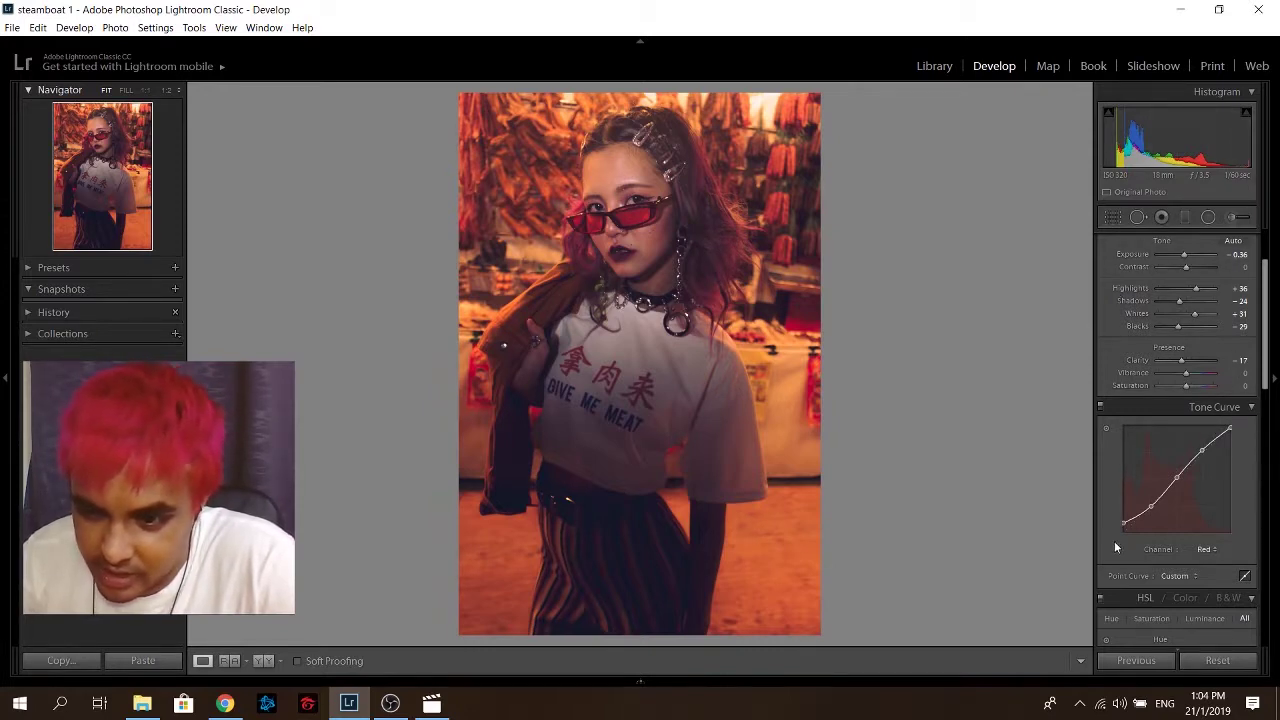
left_click(1206, 549)
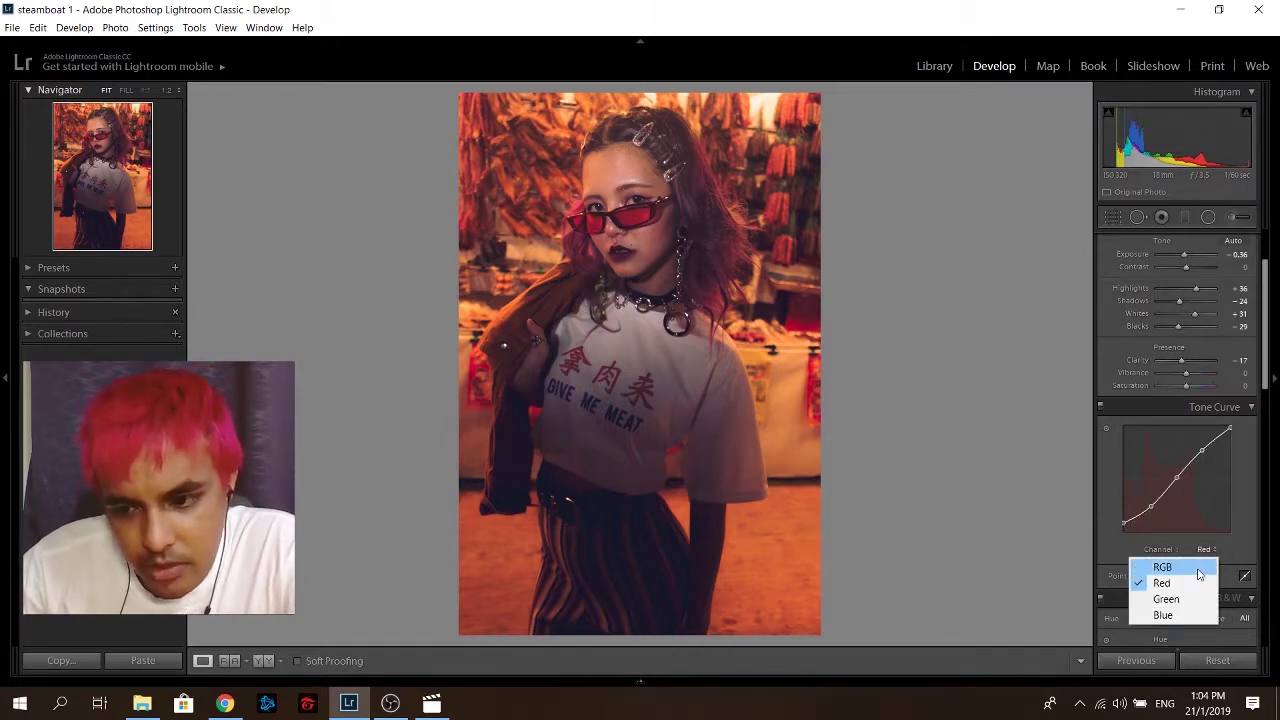
Step: Add three points to the RGB tone curve and raise its black point to fade shadows
left_click(1199, 570)
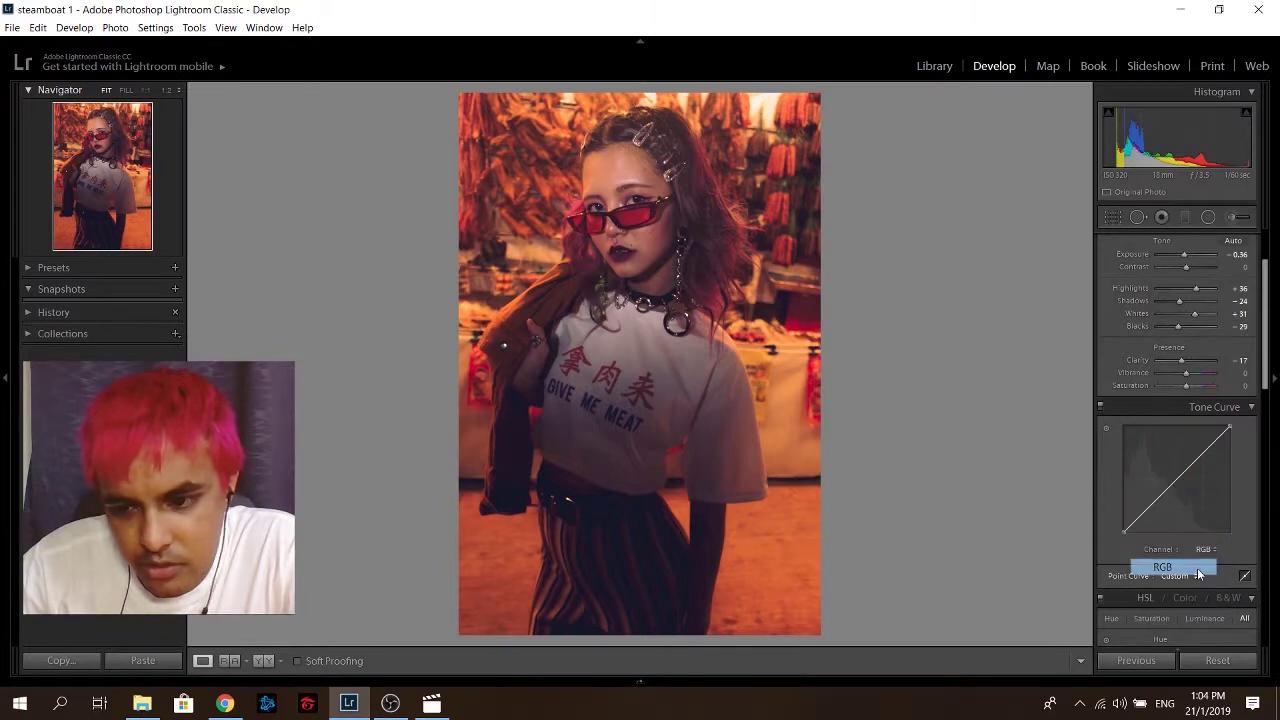
left_click(1177, 480)
left_click(1205, 453)
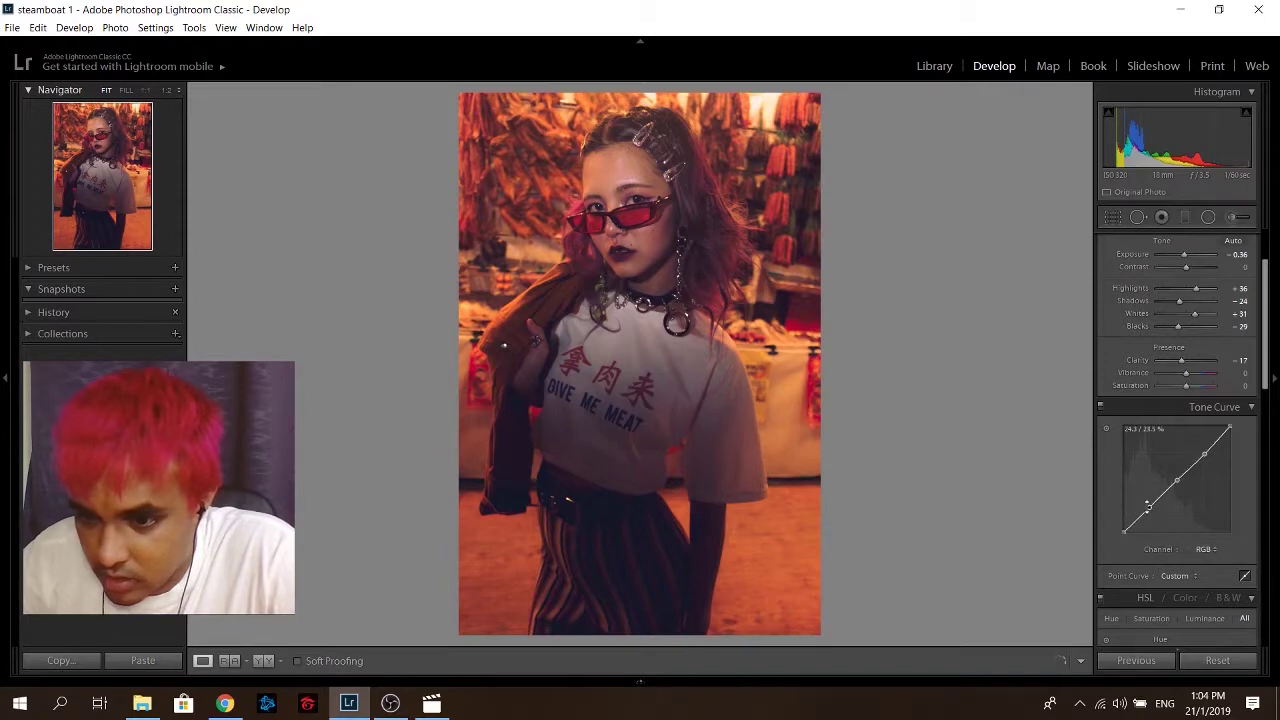
left_click(1148, 505)
left_click_drag(1124, 532, 1111, 536)
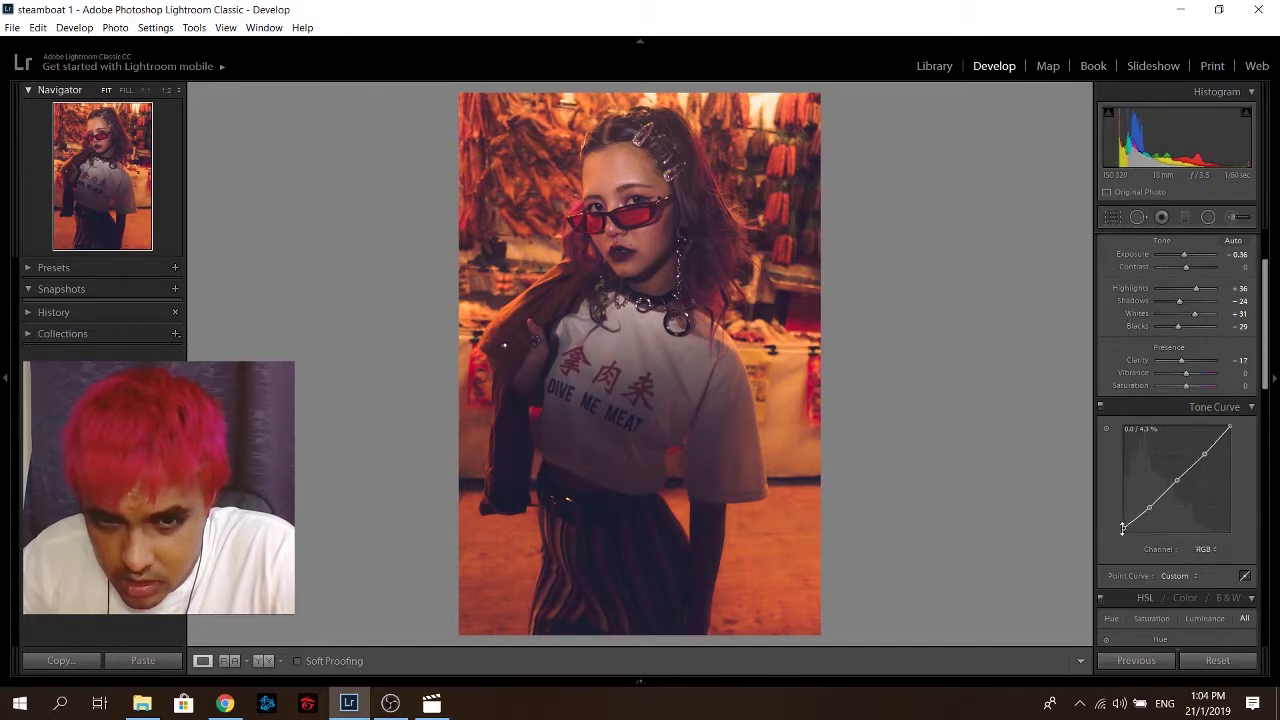
left_click_drag(1149, 507, 1151, 512)
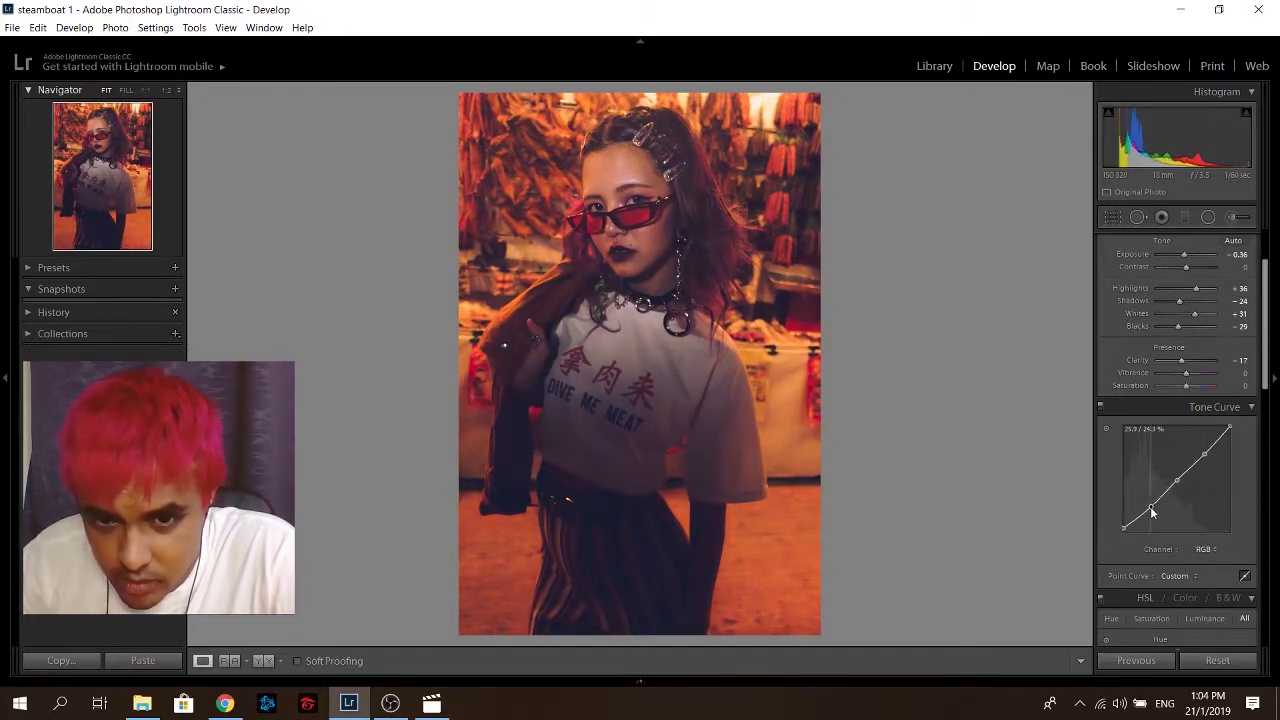
left_click_drag(1151, 512, 1151, 513)
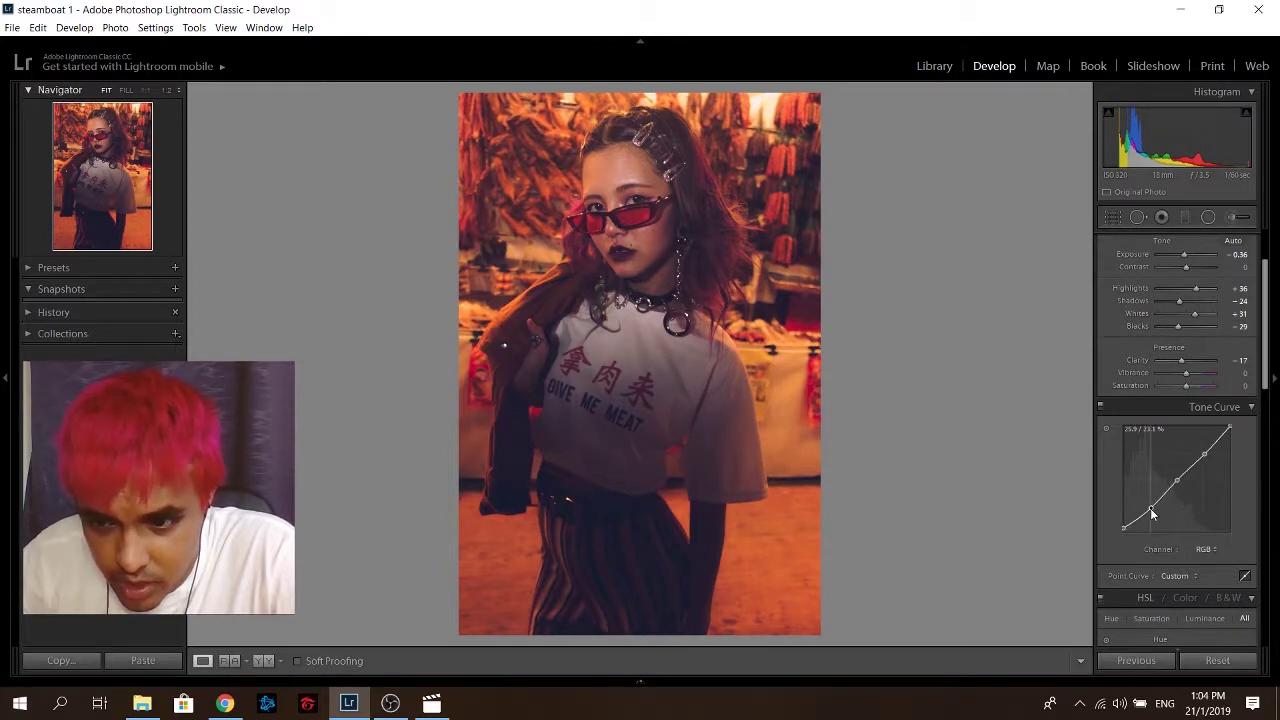
mouse_move(1177, 483)
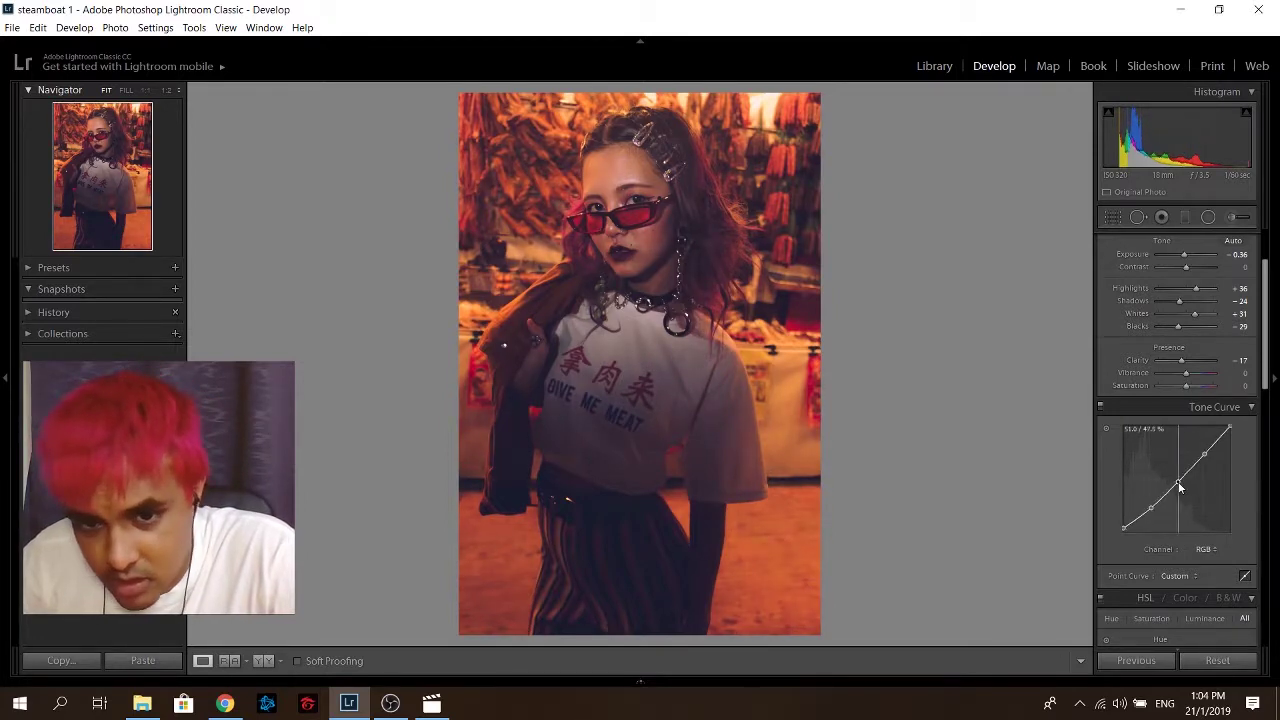
Step: Adjust the RGB midtone point and pull the upper point and top endpoint down
left_click_drag(1177, 485, 1177, 486)
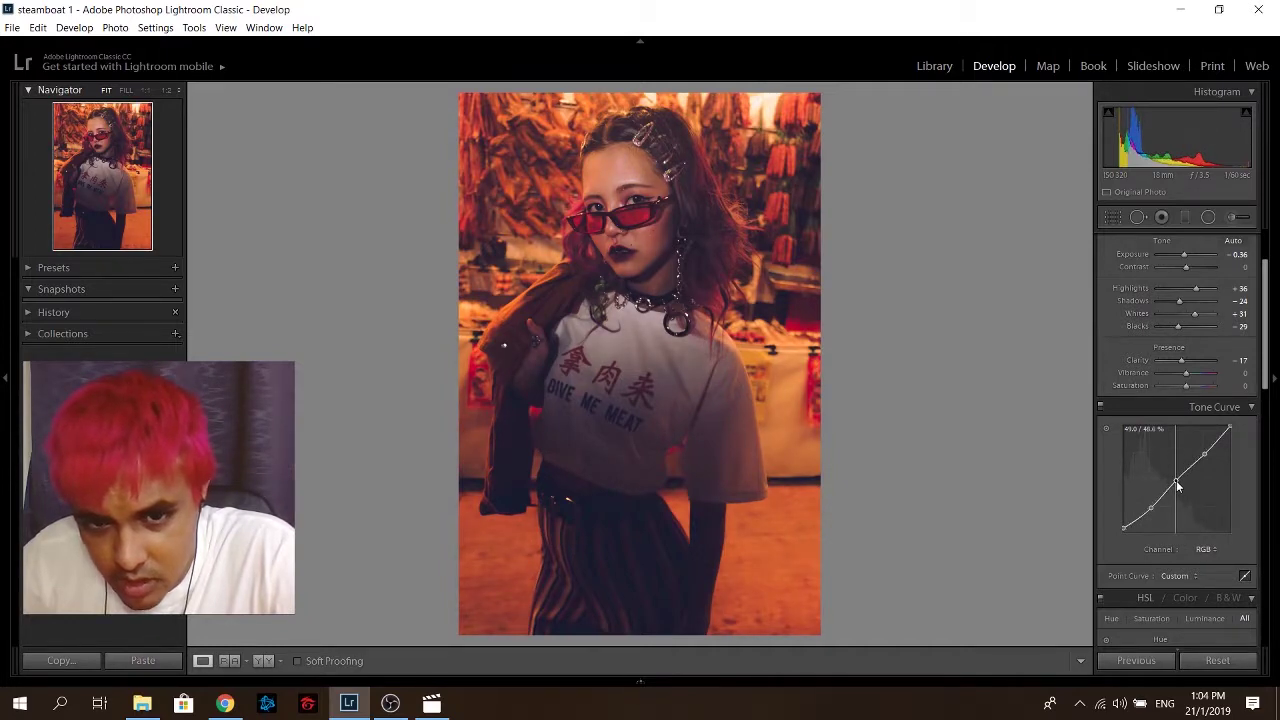
left_click_drag(1177, 485, 1180, 485)
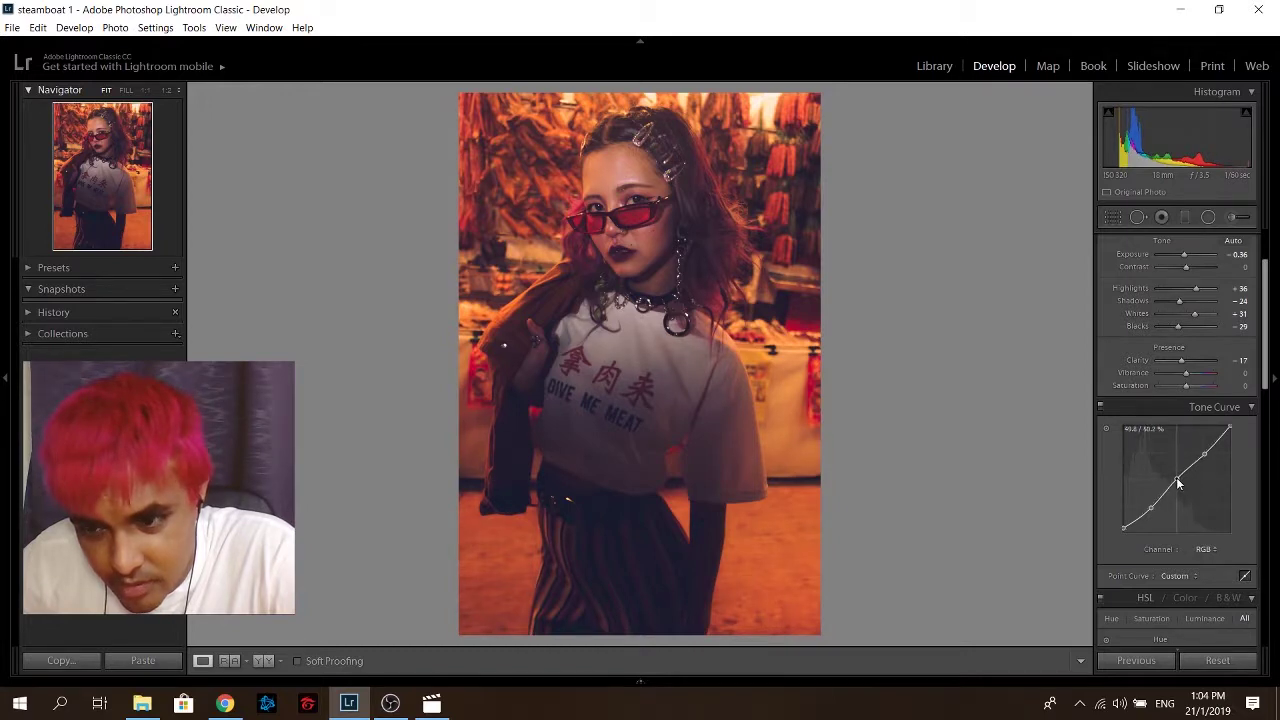
left_click_drag(1178, 478, 1206, 457)
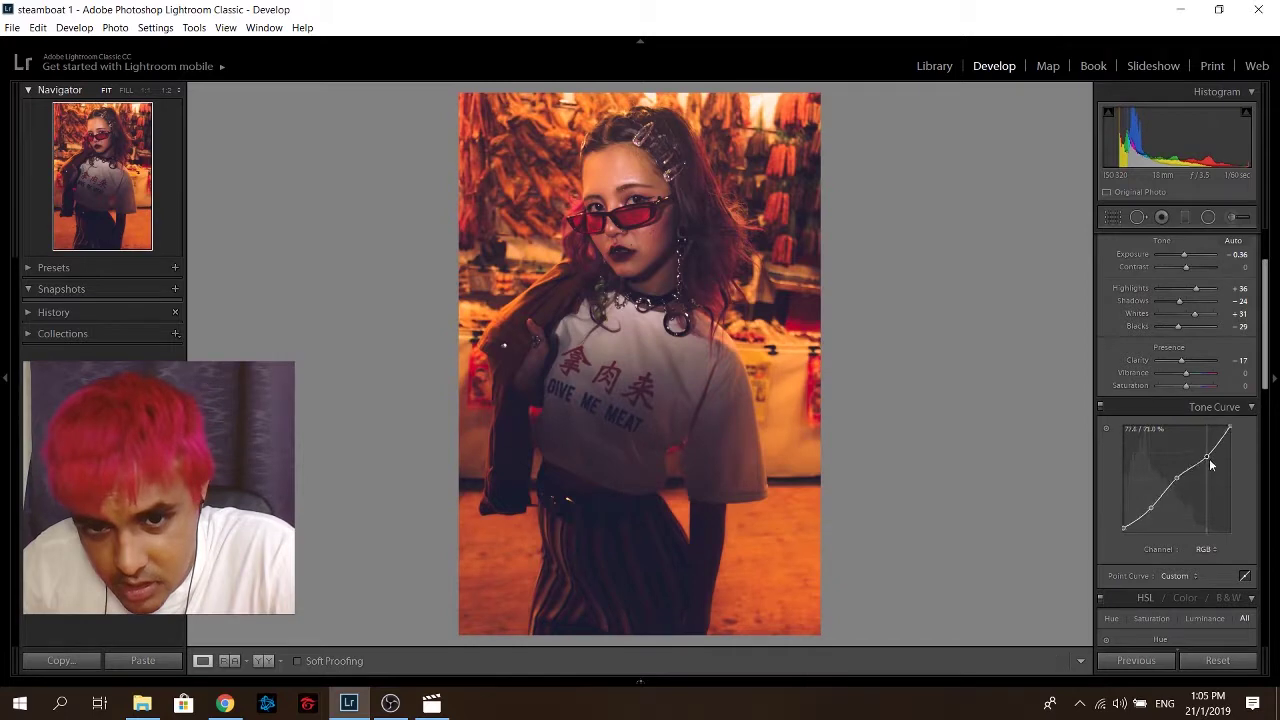
left_click_drag(1204, 450, 1204, 455)
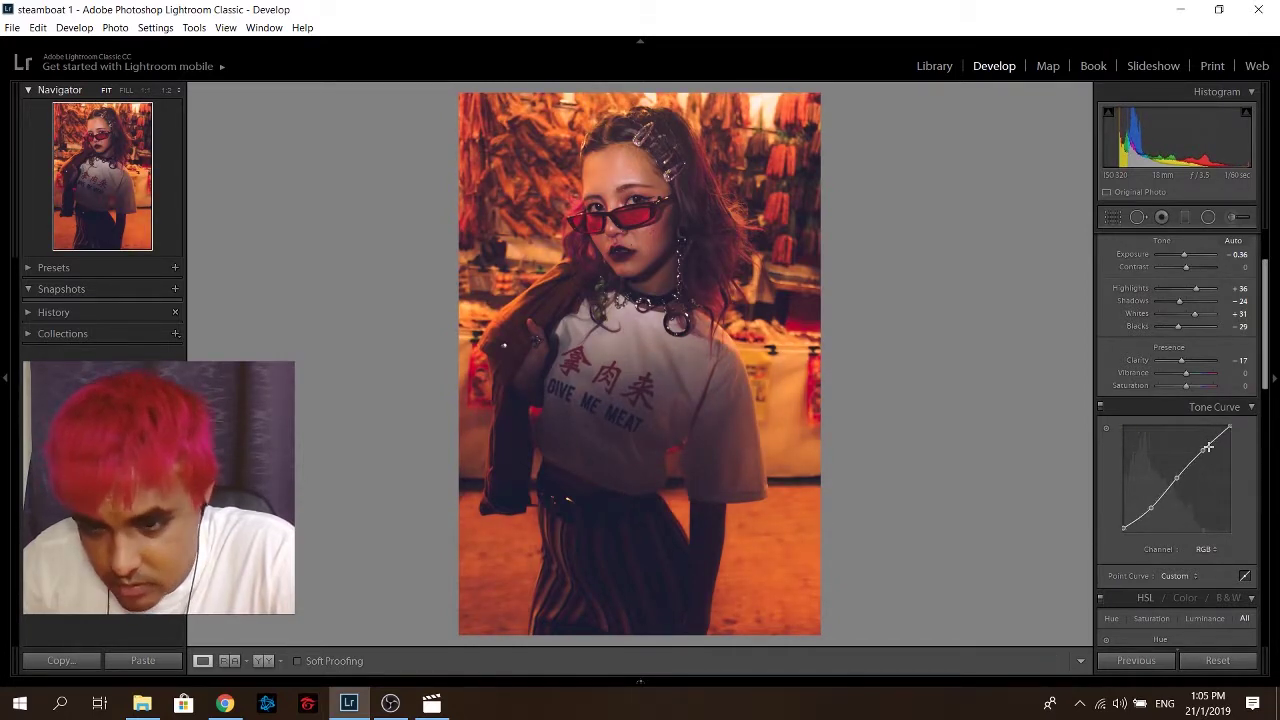
left_click_drag(1229, 427, 1239, 430)
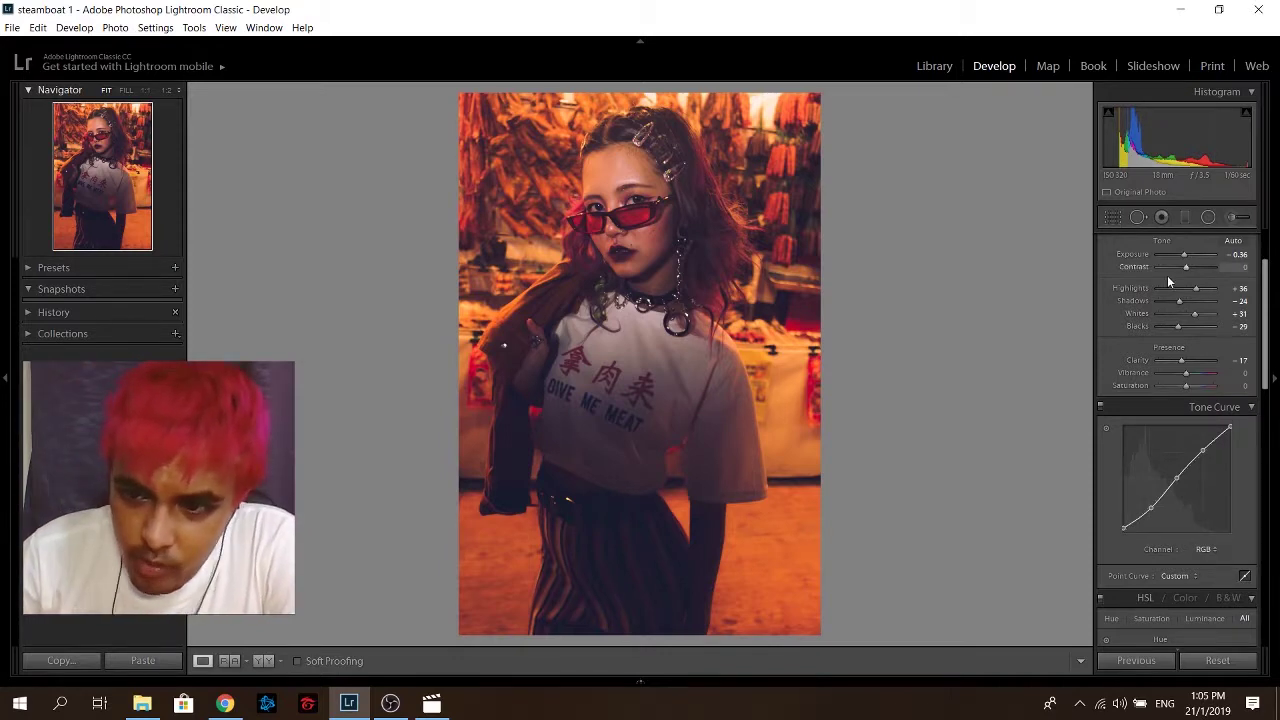
Step: Preview in monochrome with Vibrance and Saturation -100, and set Exposure -0.48 and Highlights +24
left_click_drag(1186, 373, 1154, 370)
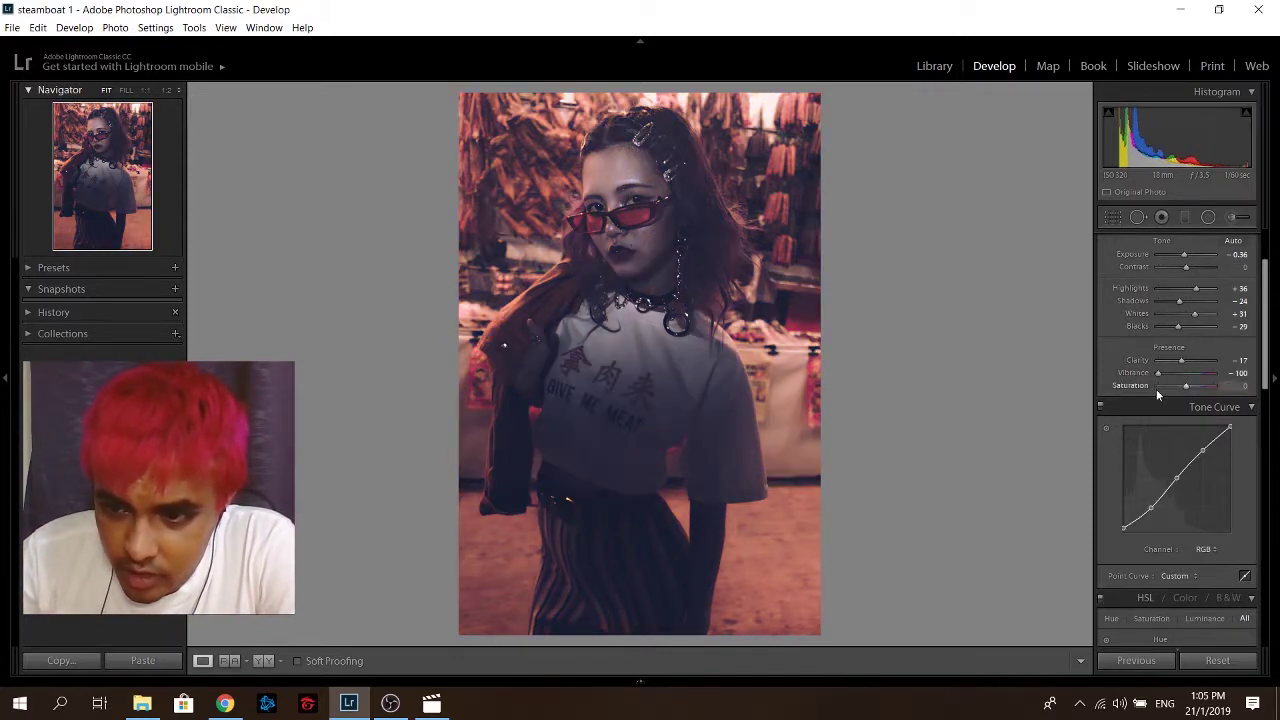
left_click(1156, 387)
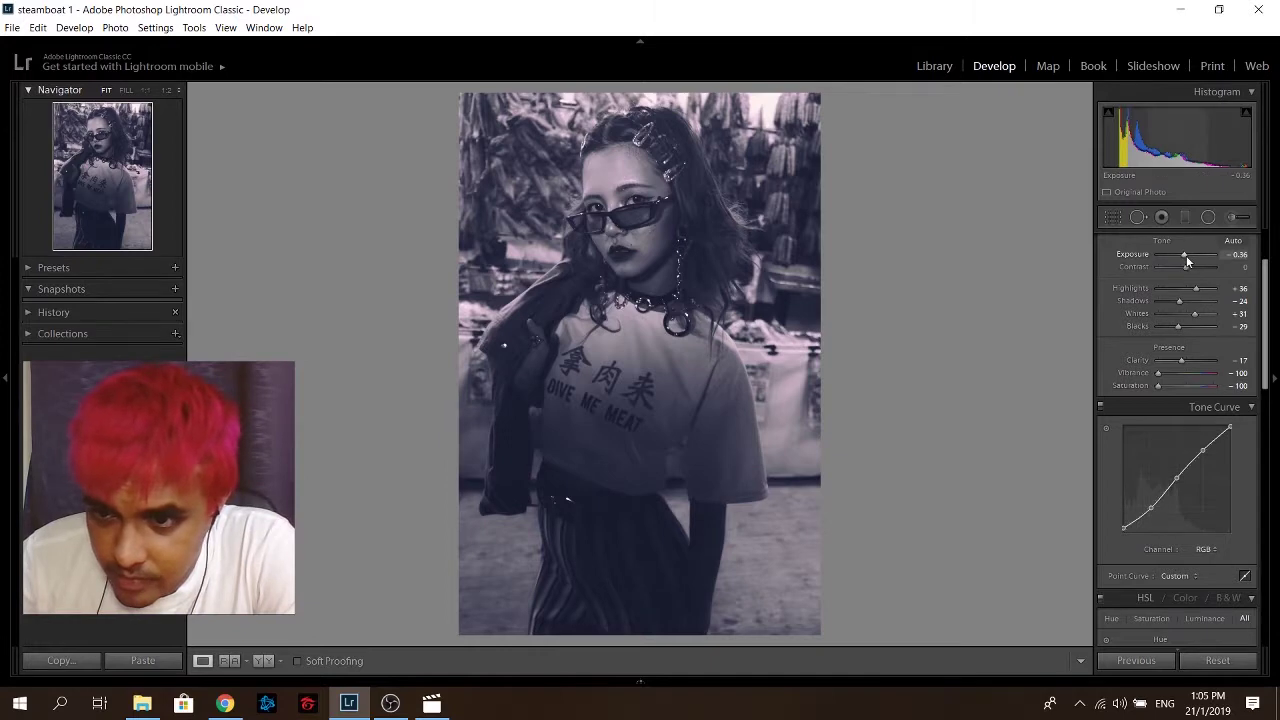
mouse_move(1186, 256)
left_mouse_down()
mouse_move(1157, 254)
mouse_move(1182, 261)
left_mouse_up()
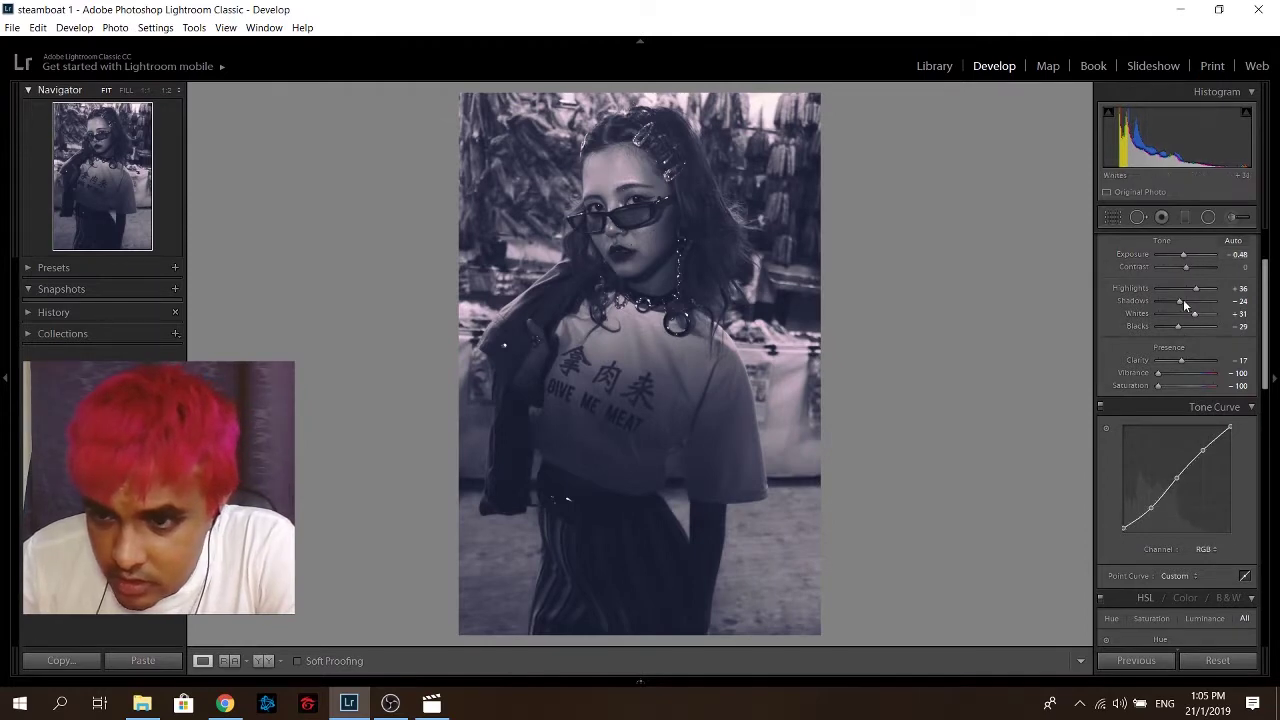
left_click_drag(1195, 289, 1180, 291)
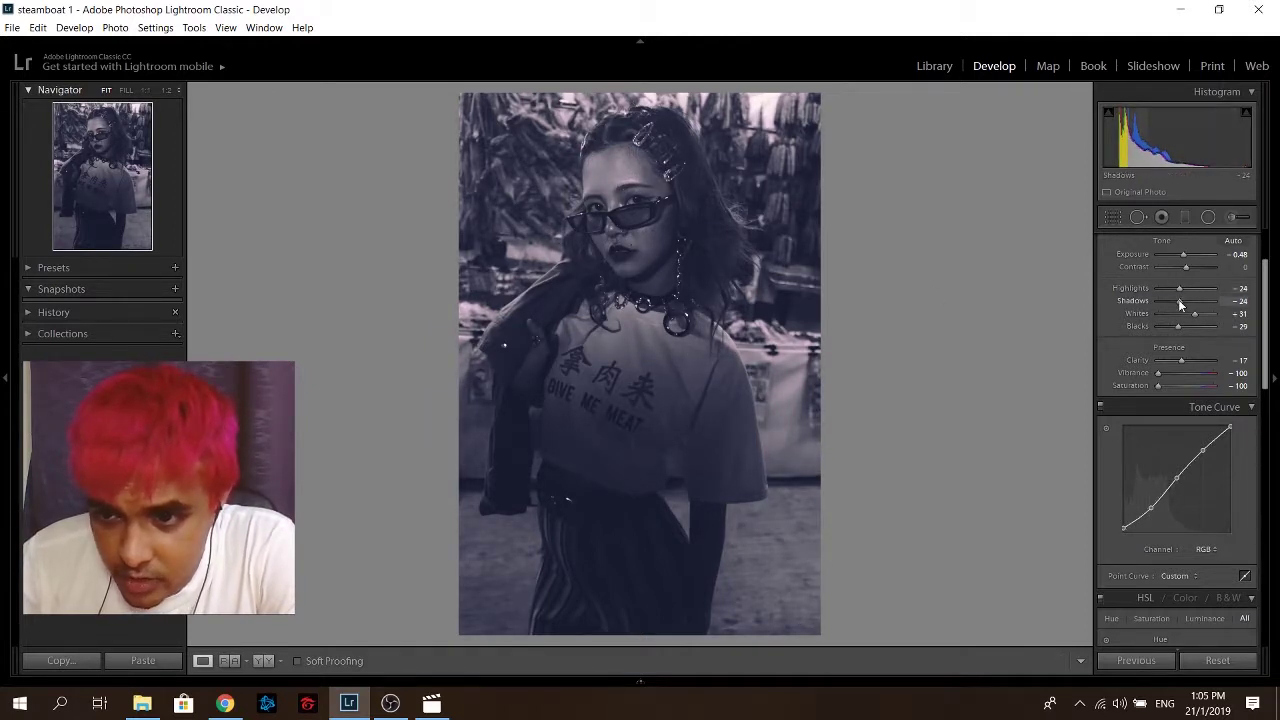
Step: Set Shadows +26, Whites +40 and Blacks -33, then restore the colour
mouse_move(1180, 302)
left_mouse_down()
mouse_move(1206, 304)
mouse_move(1192, 301)
left_mouse_up()
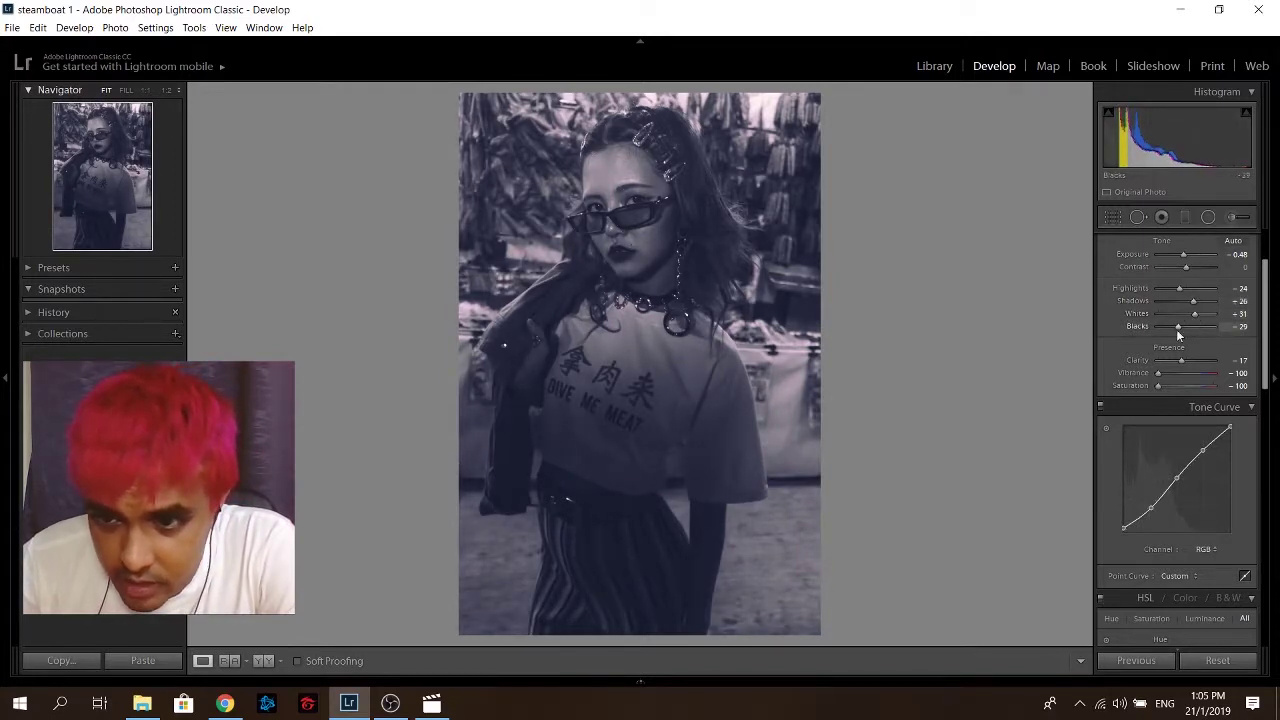
mouse_move(1194, 314)
left_mouse_down()
mouse_move(1159, 314)
mouse_move(1198, 314)
left_mouse_up()
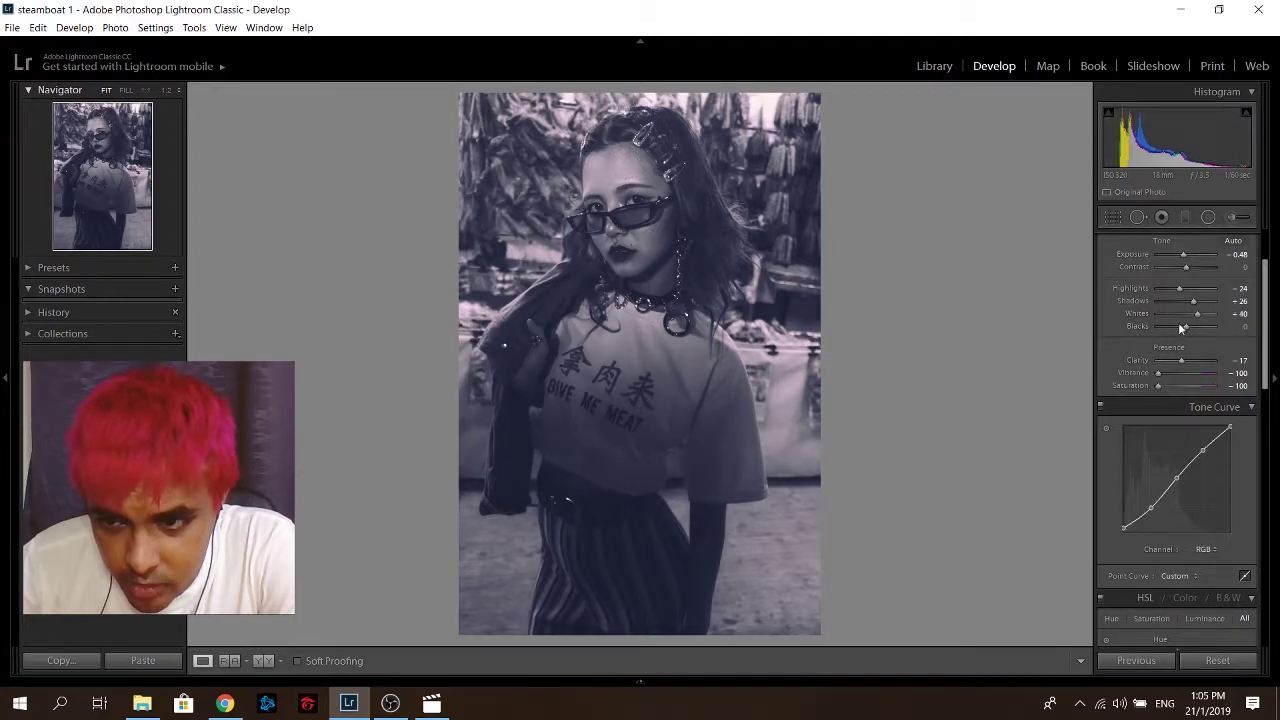
mouse_move(1186, 326)
left_mouse_down()
mouse_move(1118, 326)
mouse_move(1177, 324)
left_mouse_up()
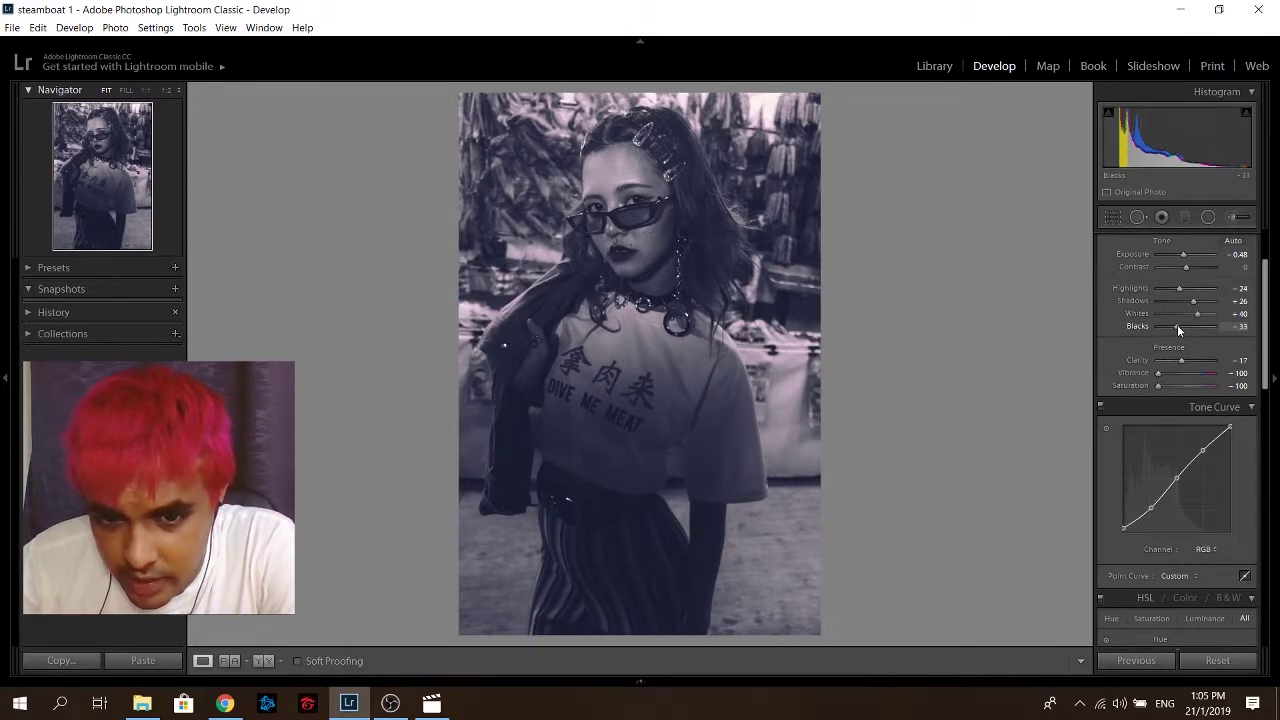
double_click(1125, 385)
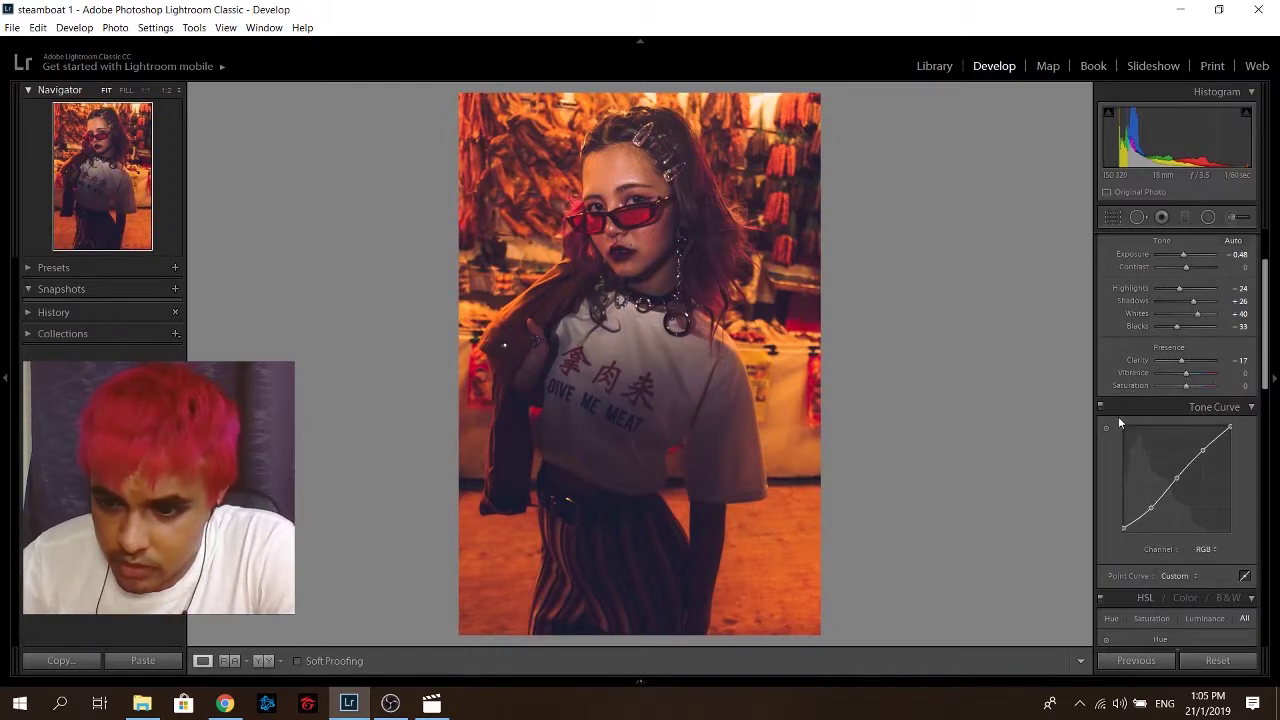
Step: Give the split toning a blue highlight tint and an orange shadow tint
scroll(1118, 422, "down", 3)
scroll(1116, 454, "down", 2)
scroll(1128, 430, "down", 1)
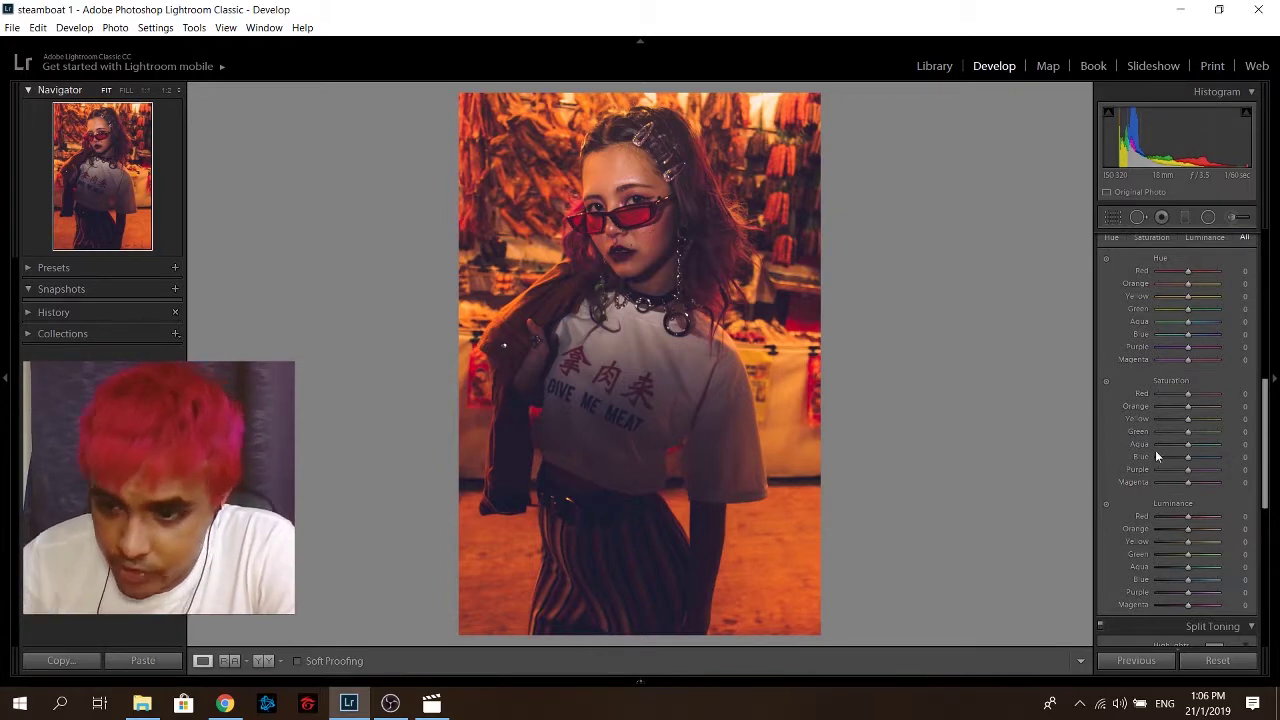
scroll(1105, 425, "down", 1)
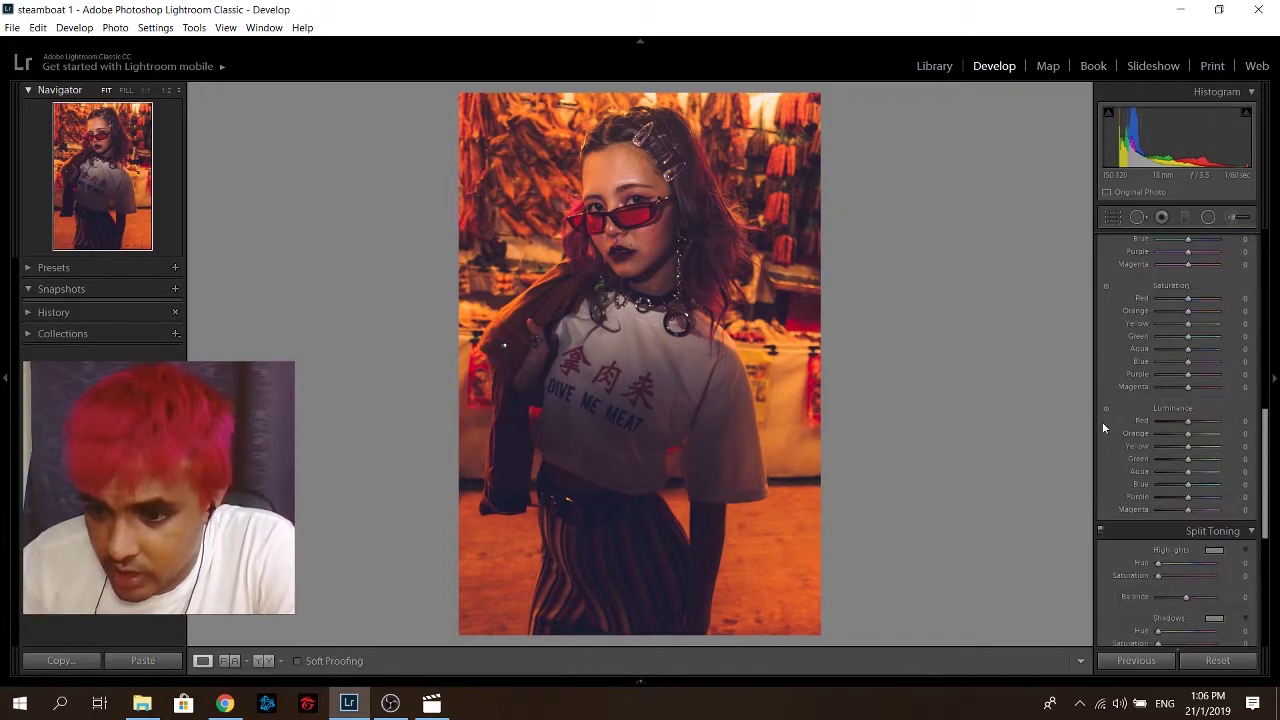
left_click(1214, 552)
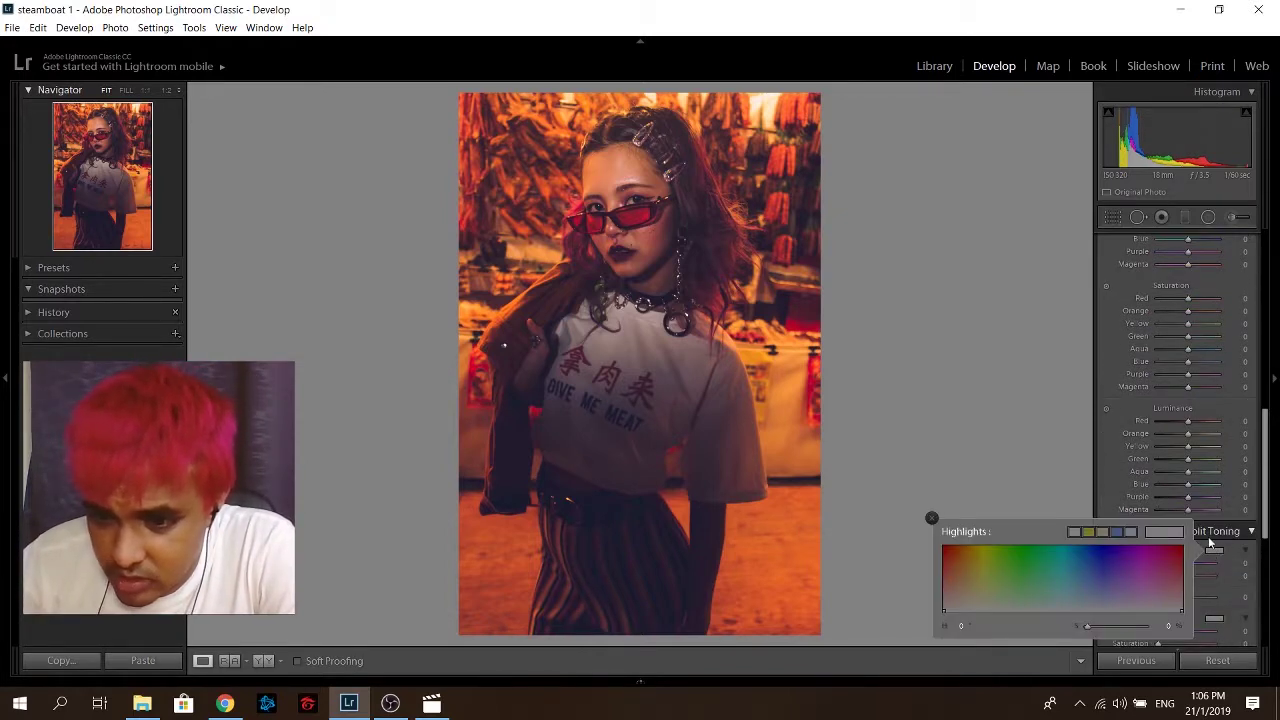
left_click(1098, 565)
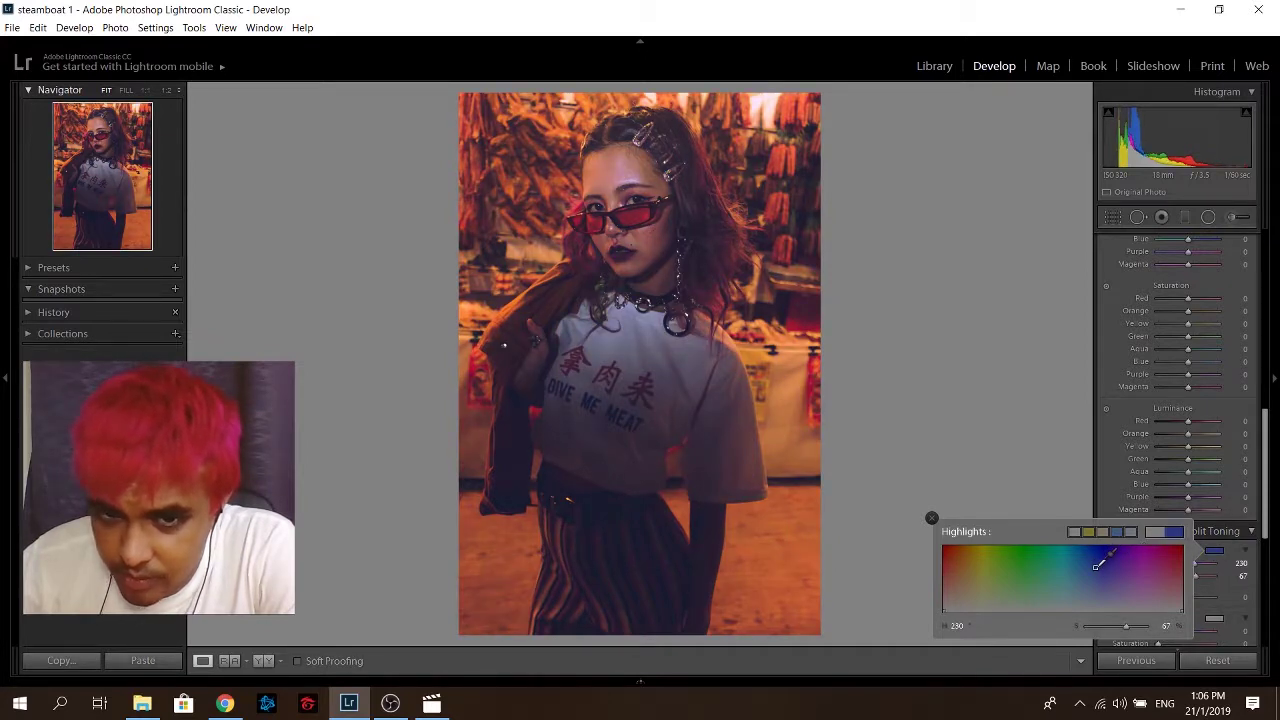
left_click(931, 519)
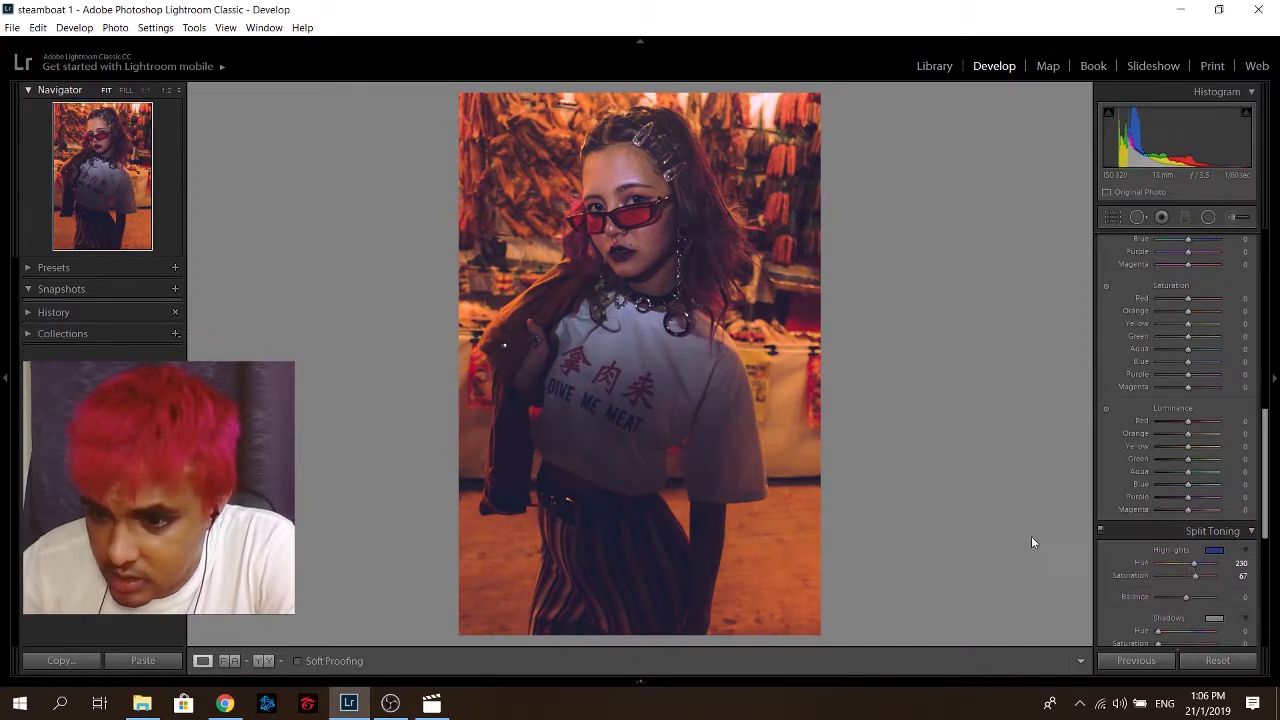
left_click(1214, 618)
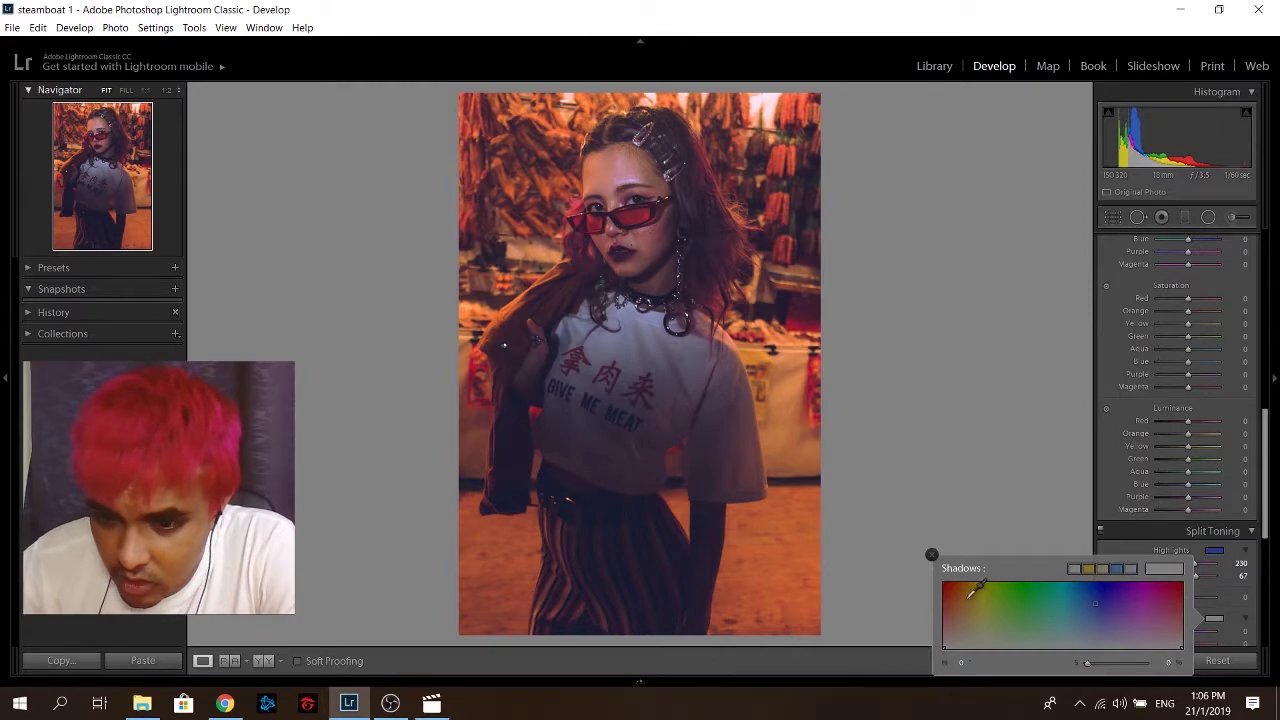
left_click(966, 598)
left_click(931, 556)
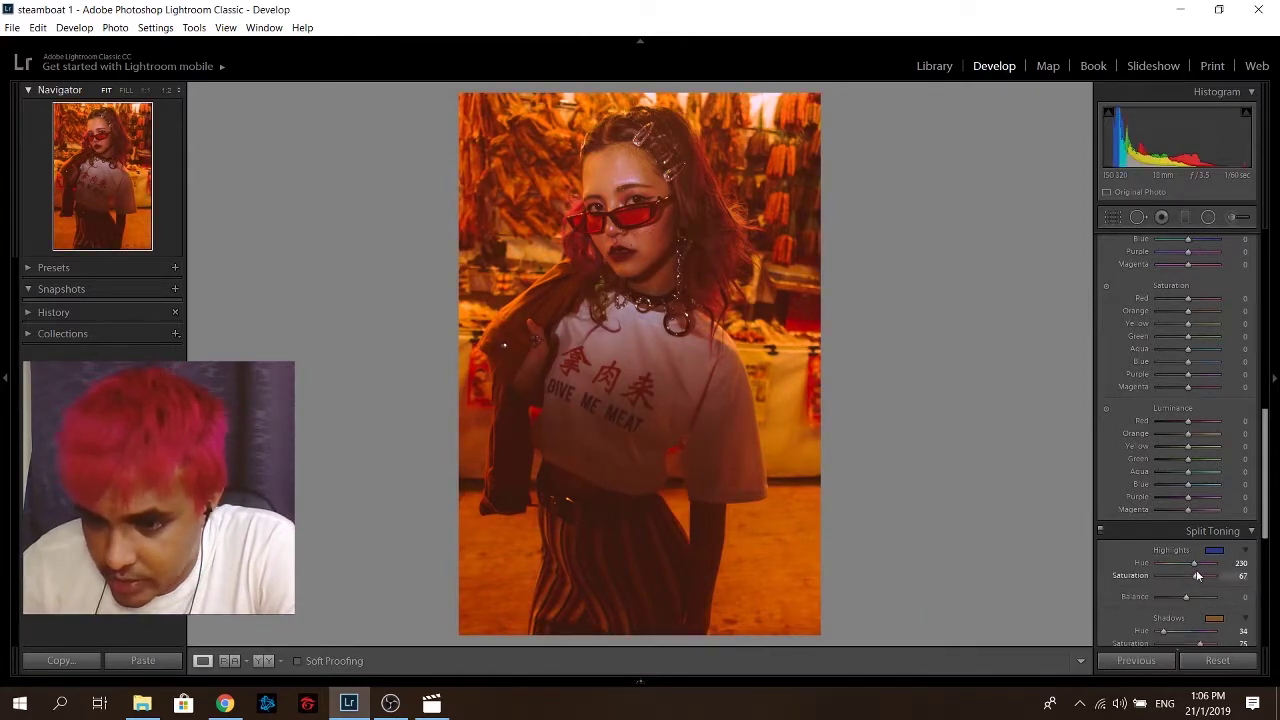
Step: Set the shadow tint to hue 8, saturation 11 and the highlight saturation to 12
left_click(1168, 575)
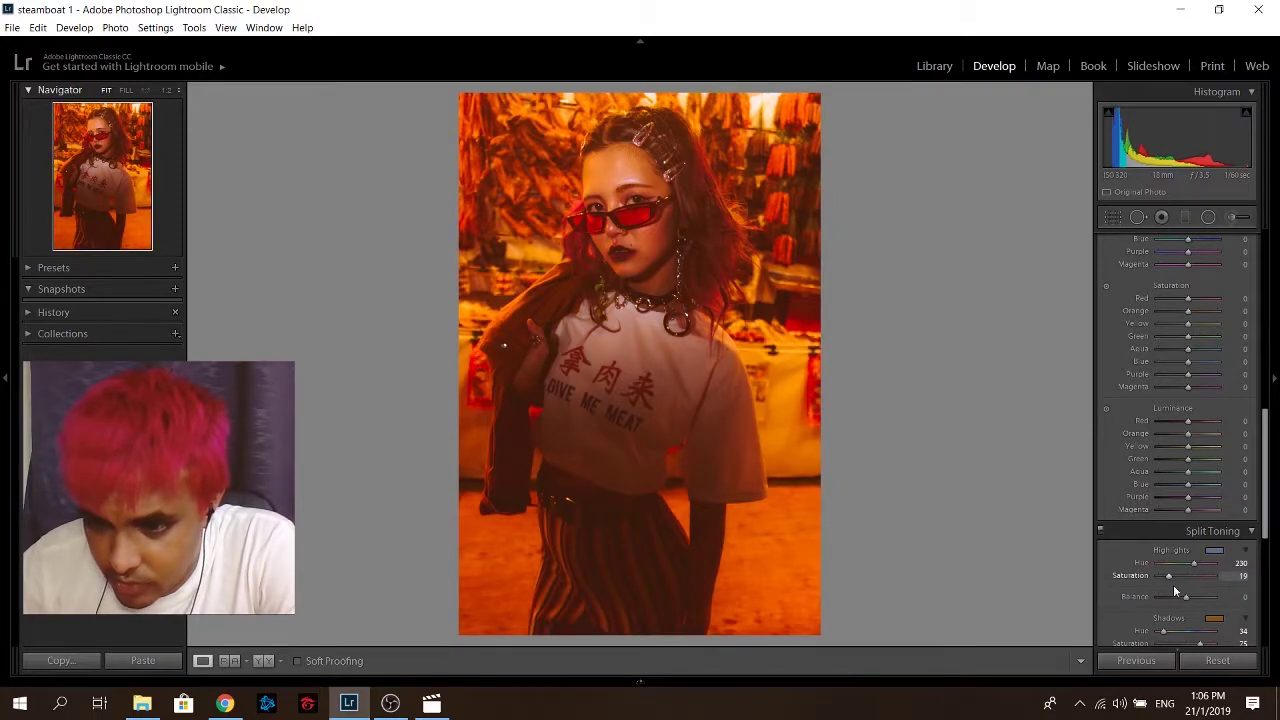
scroll(1173, 584, "down", 2)
left_click(1166, 548)
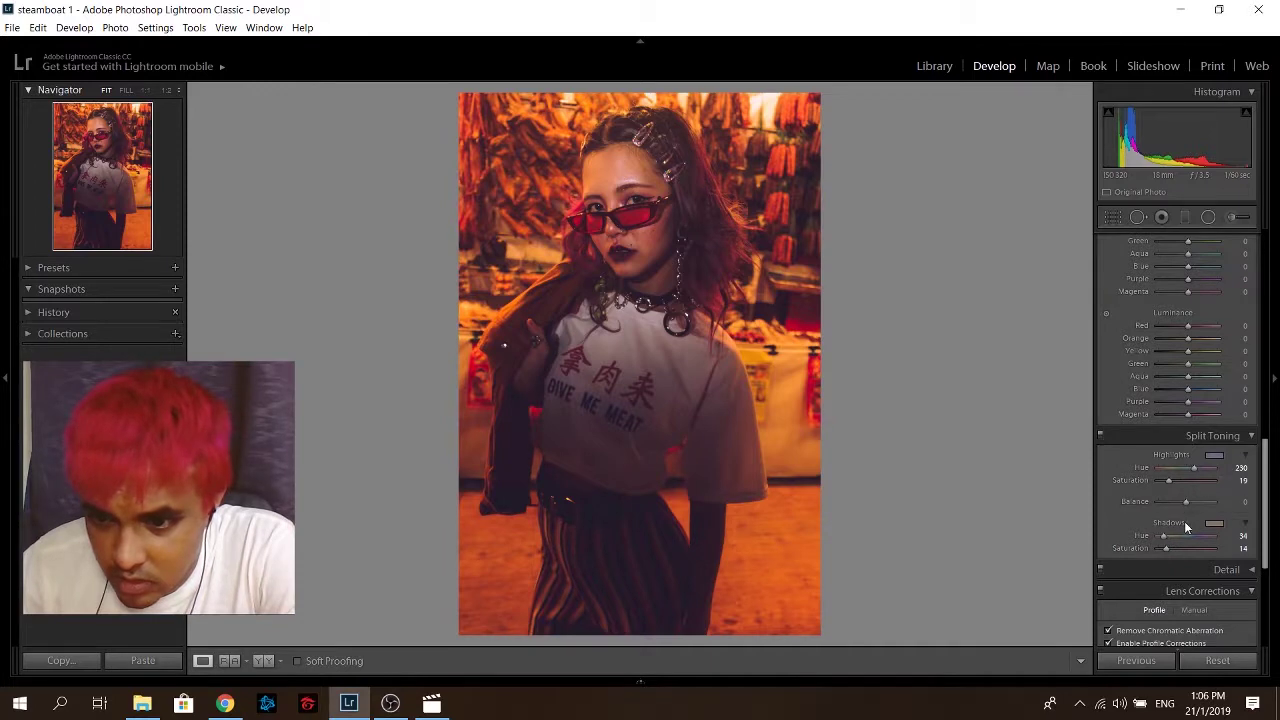
left_click(1214, 523)
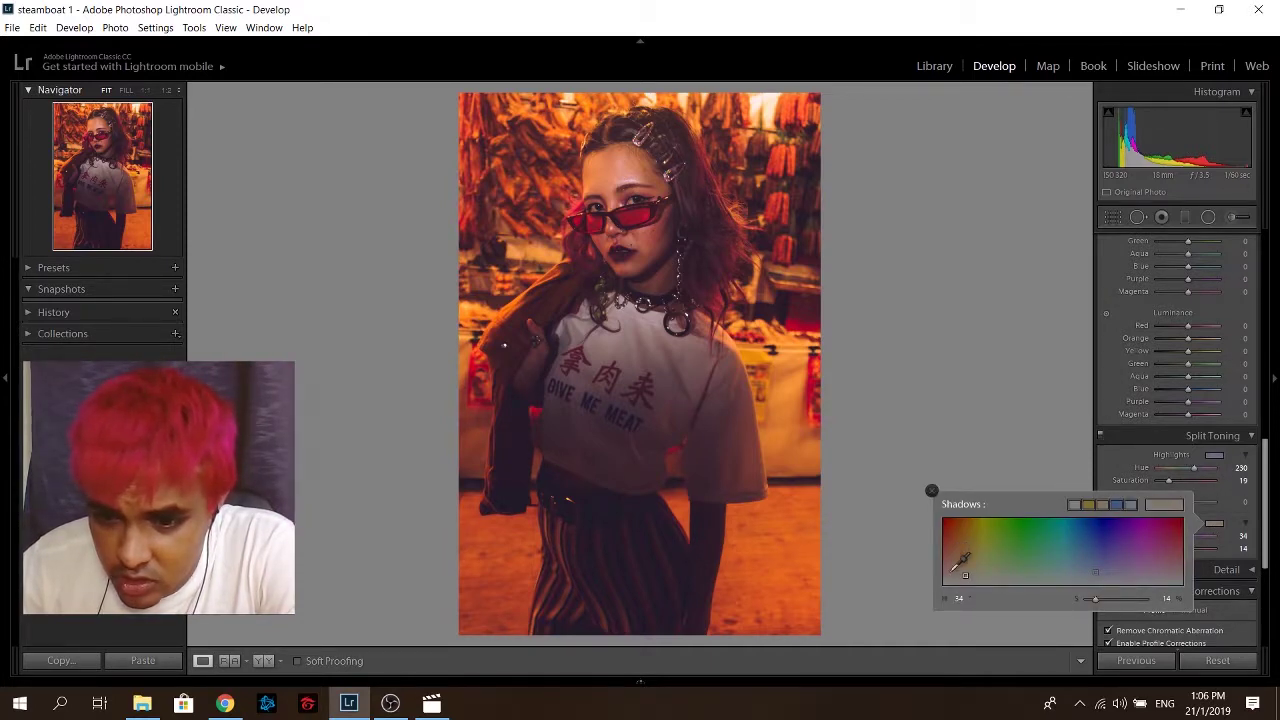
left_click_drag(957, 566, 951, 574)
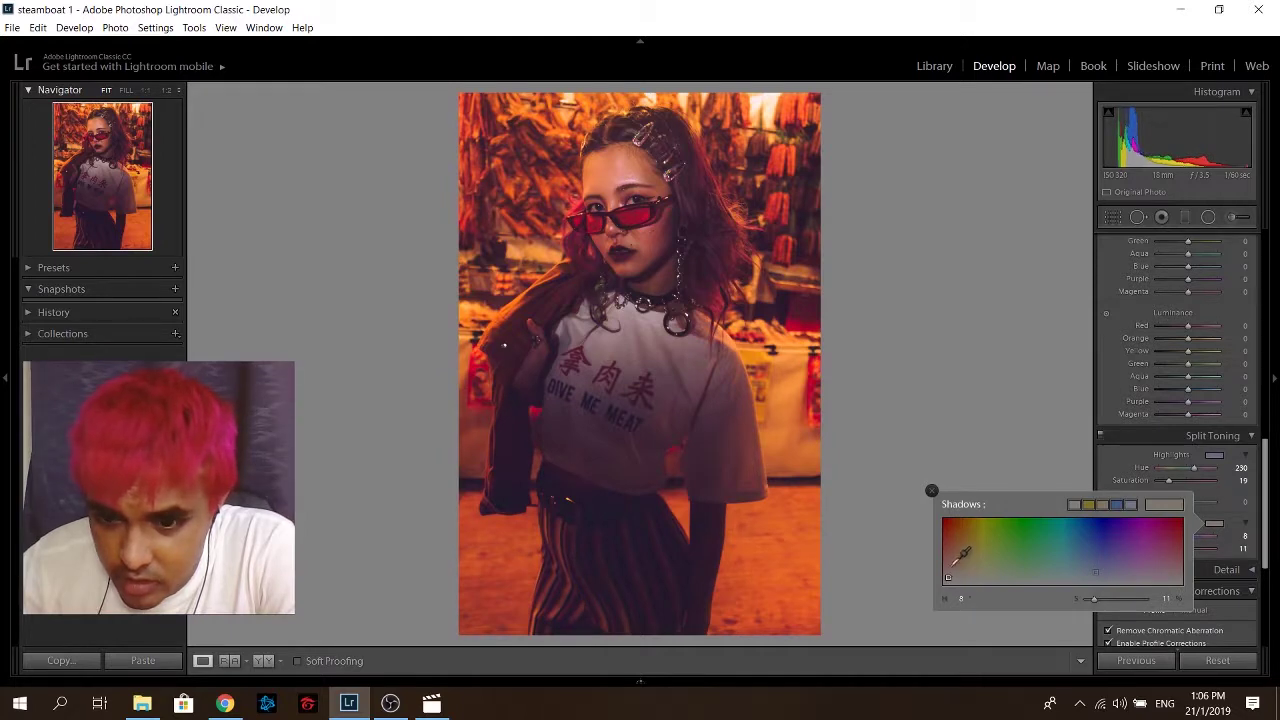
left_click(927, 485)
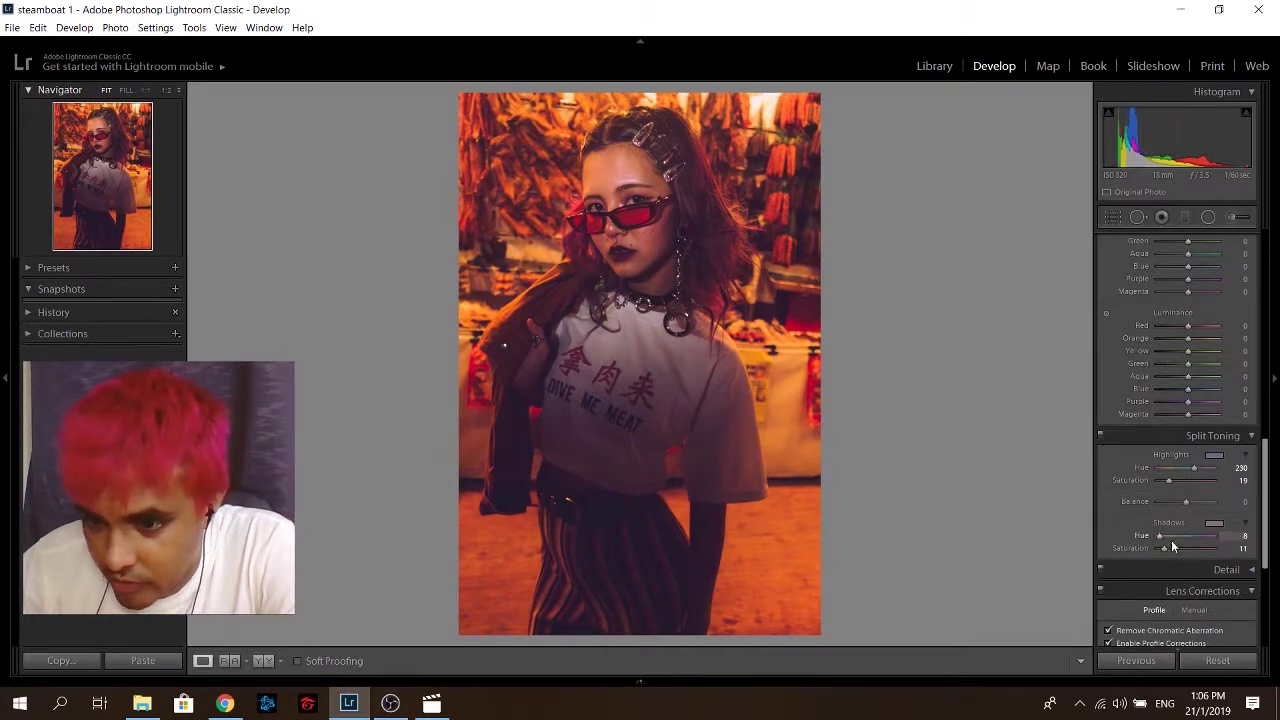
left_click_drag(1177, 480, 1165, 482)
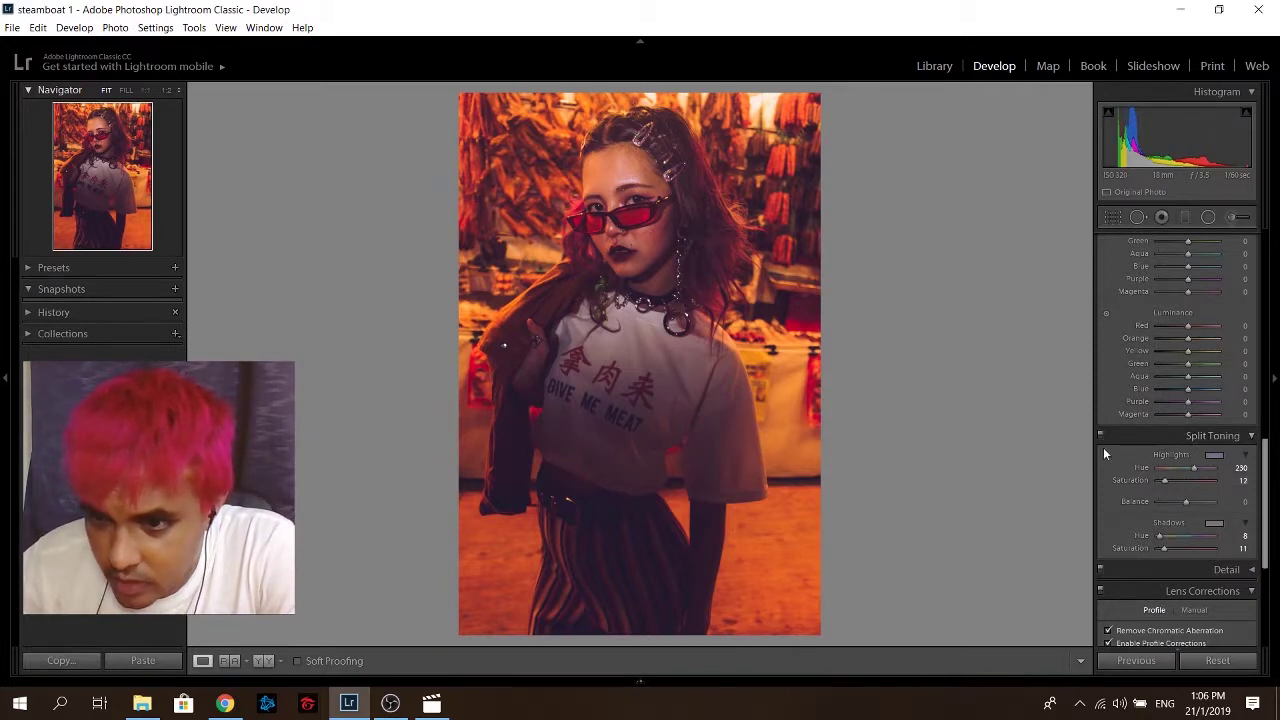
Step: Set HSL Red hue to -40 and Yellow hue to -27, with a slight Orange hue shift
scroll(1108, 446, "up", 3)
scroll(1111, 444, "up", 3)
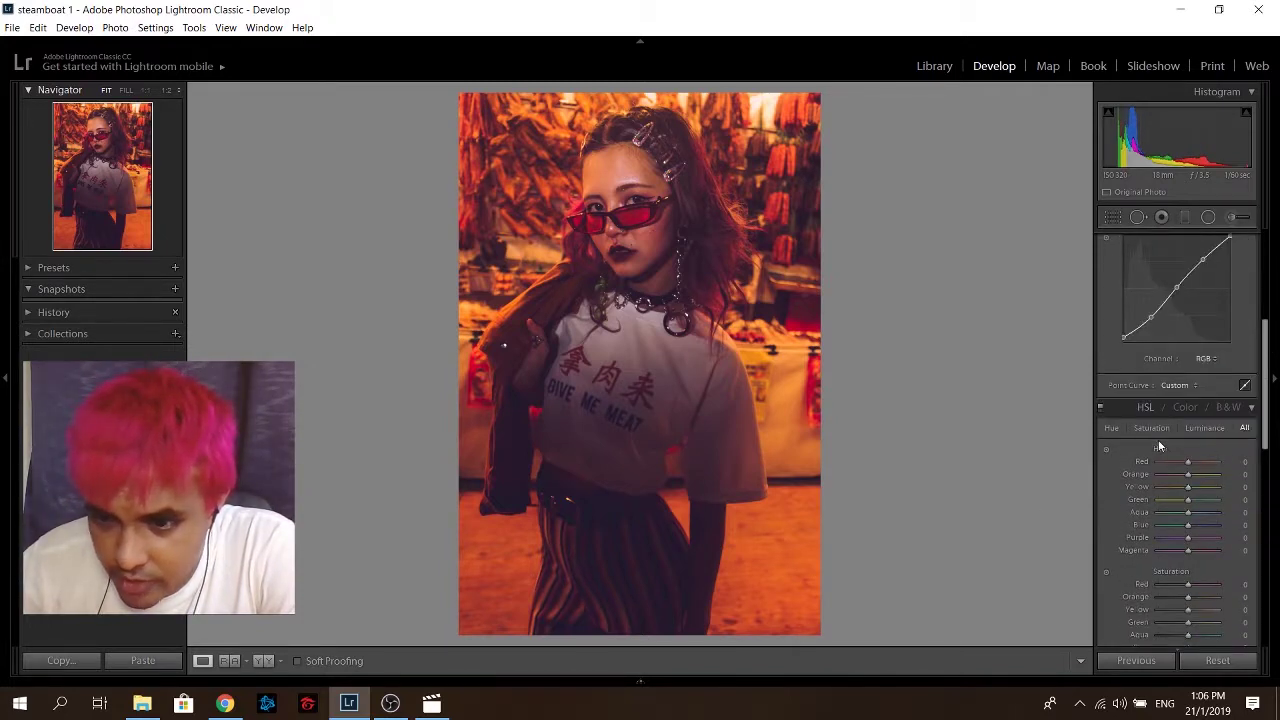
scroll(1130, 448, "down", 2)
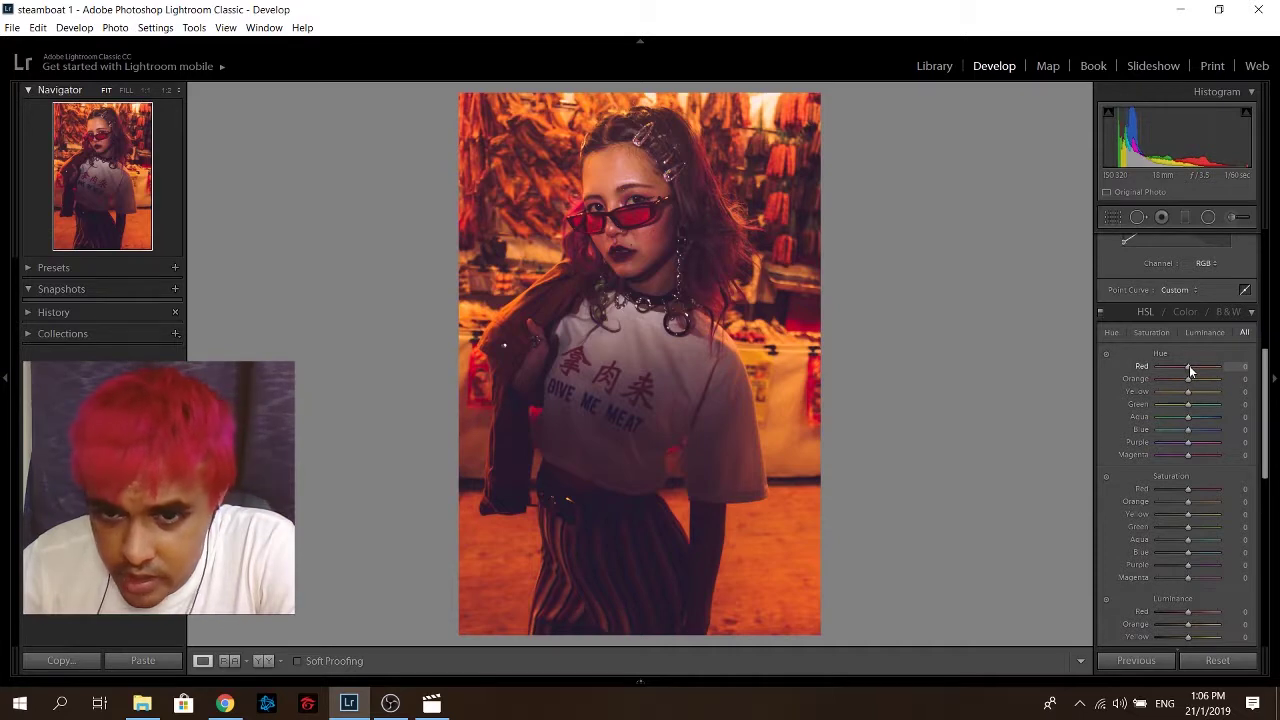
mouse_move(1189, 365)
left_mouse_down()
mouse_move(1166, 365)
mouse_move(1177, 372)
left_mouse_up()
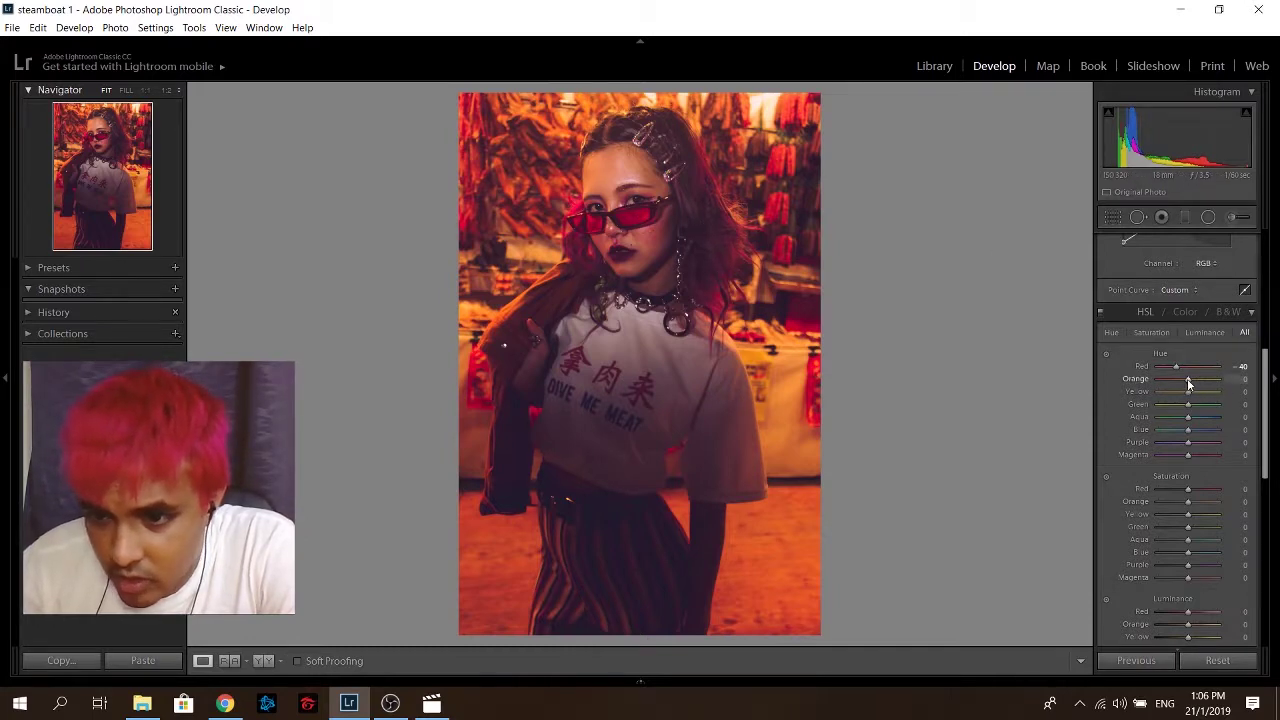
left_click_drag(1188, 379, 1173, 379)
double_click(1134, 380)
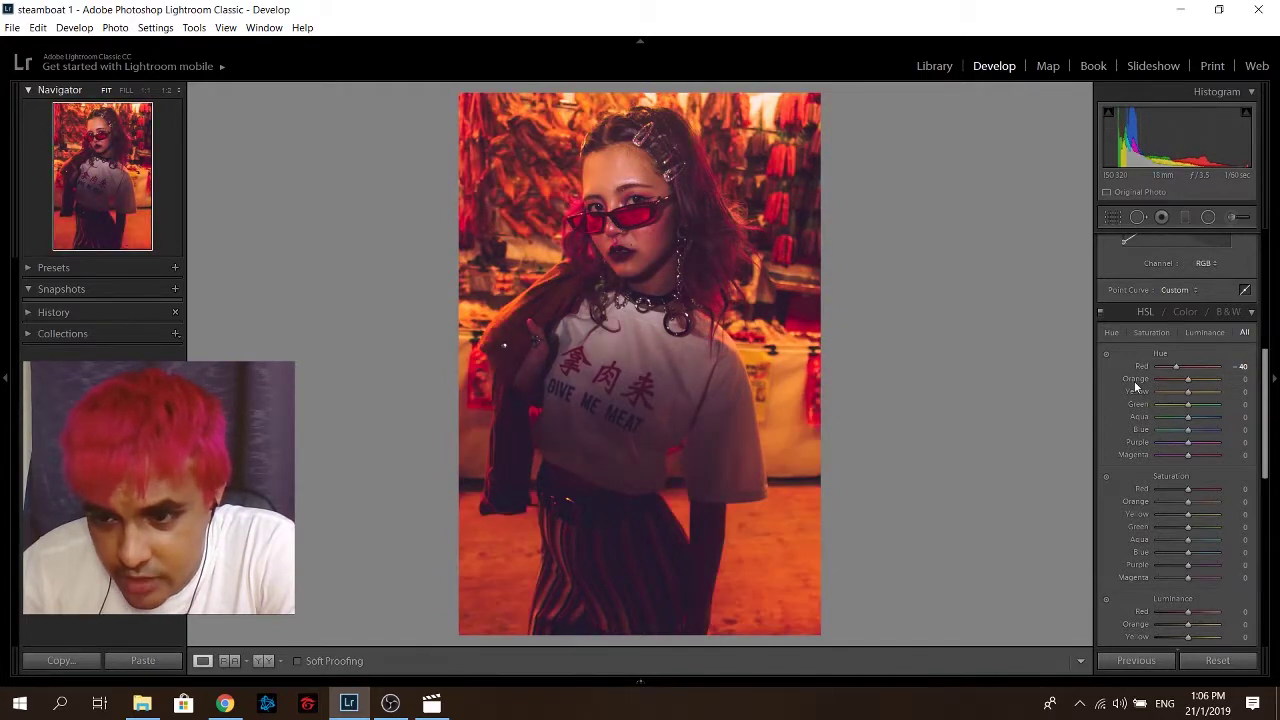
left_click_drag(1187, 380, 1188, 383)
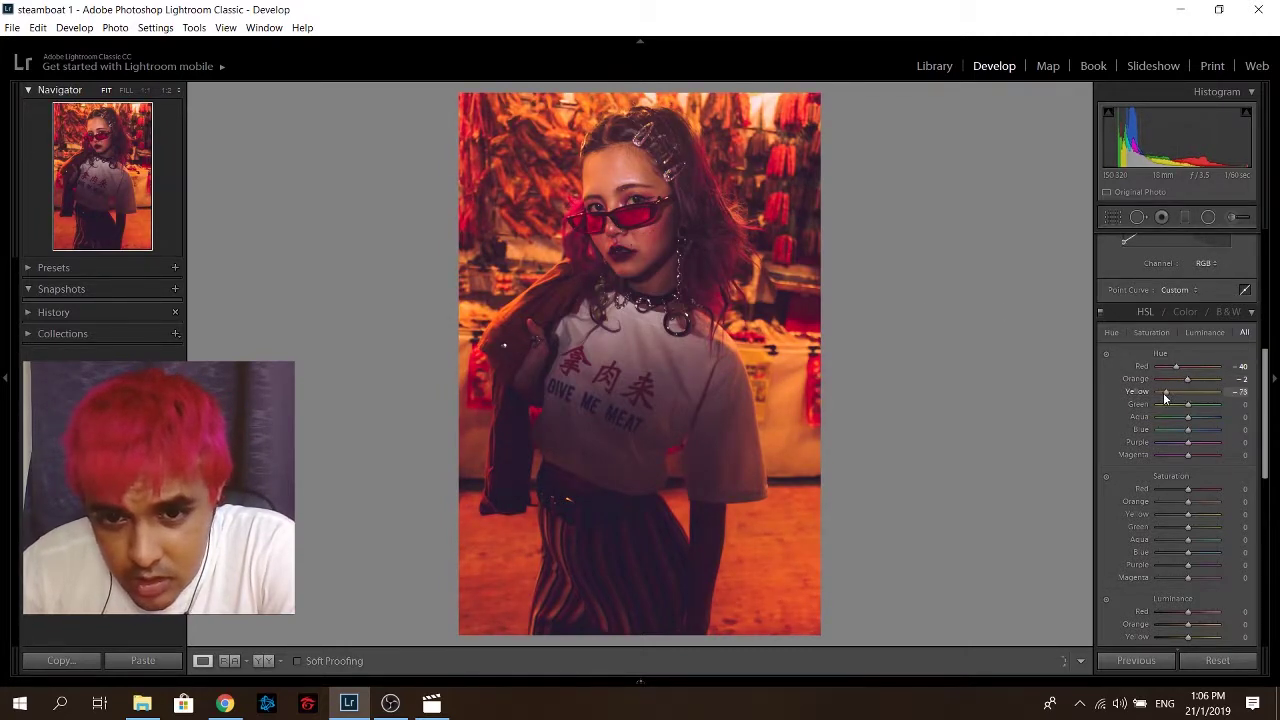
left_click_drag(1164, 398, 1214, 396)
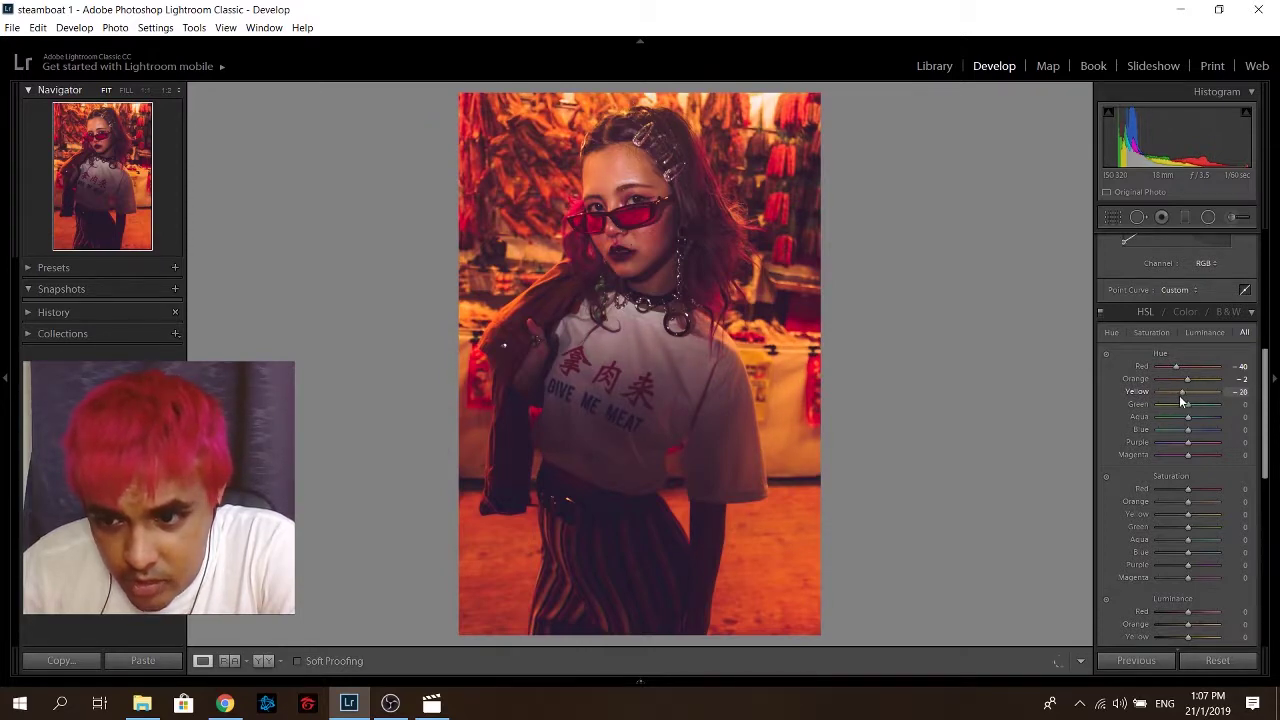
left_click_drag(1182, 400, 1177, 395)
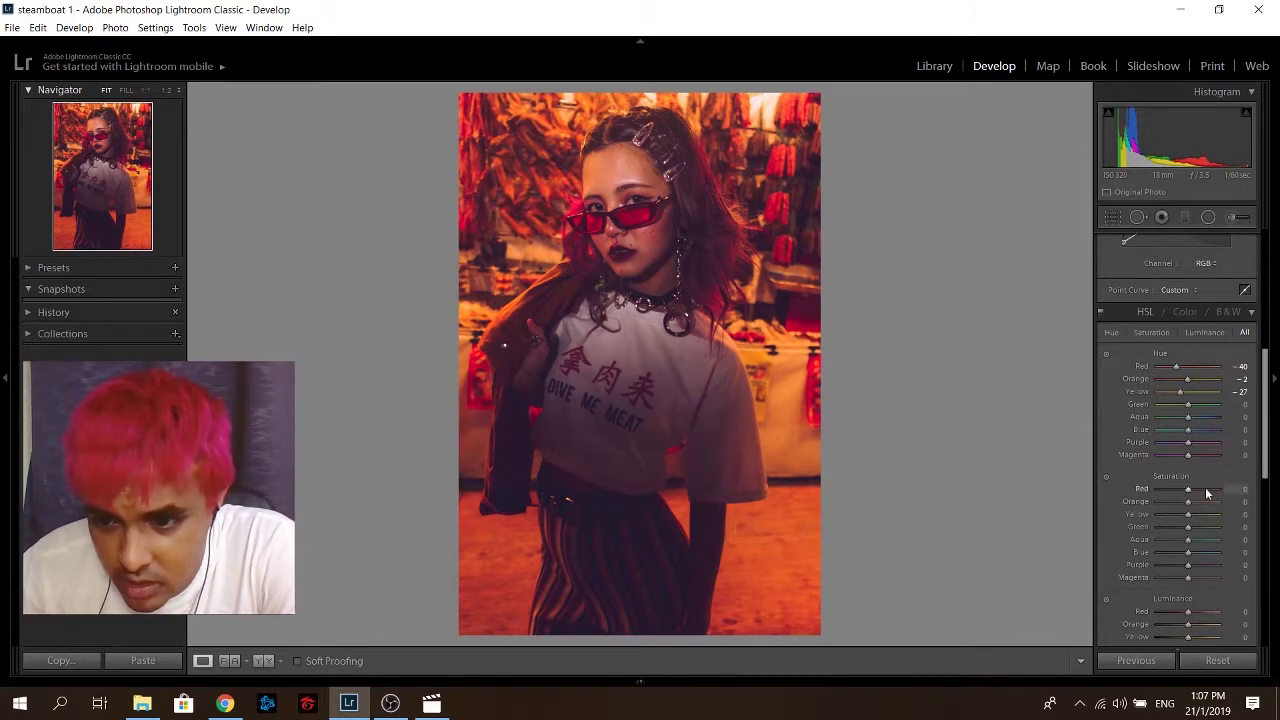
Step: Set Orange saturation -27, Red saturation +51 and Red luminance +18
left_click_drag(1187, 505, 1122, 510)
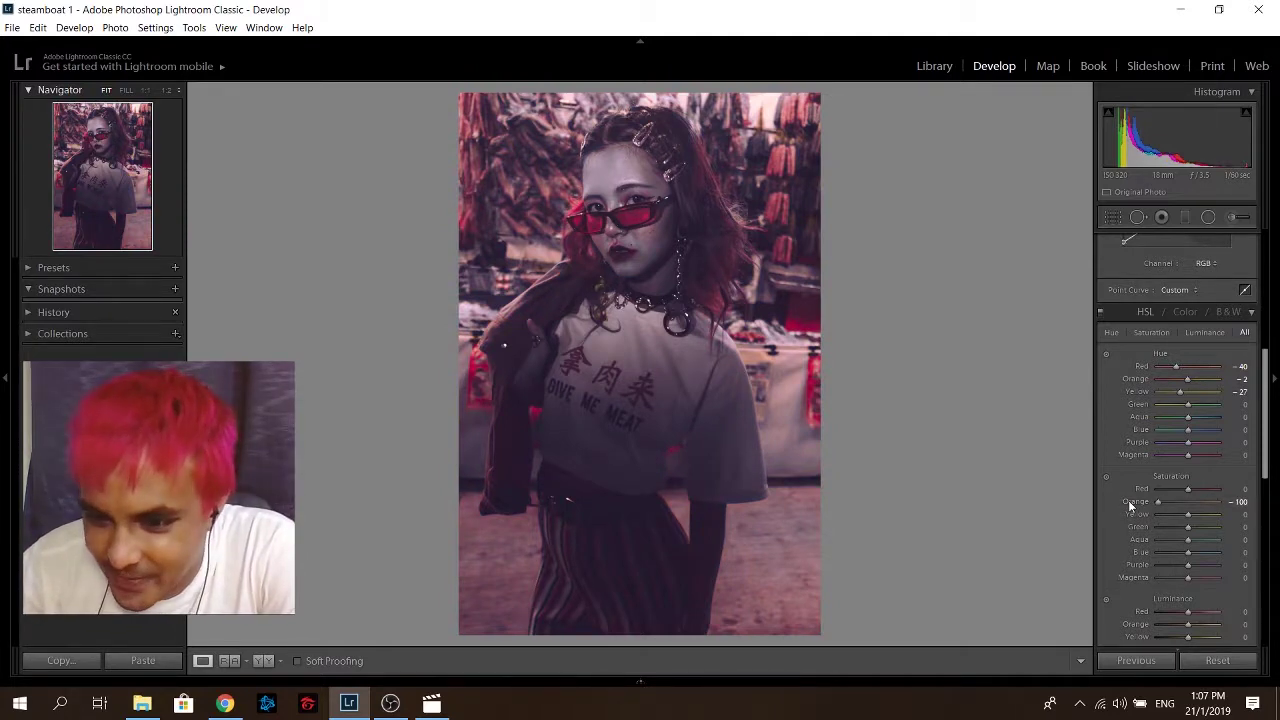
double_click(1133, 501)
left_click_drag(1188, 505, 1180, 502)
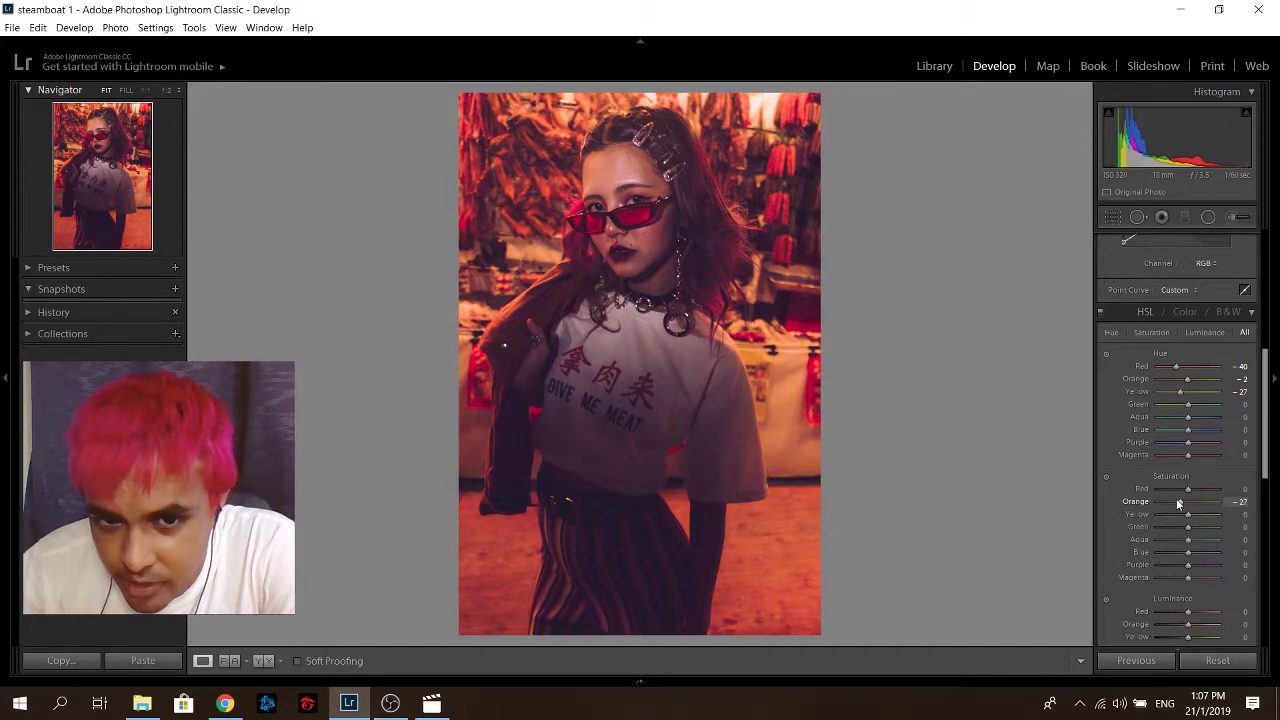
mouse_move(1188, 488)
left_mouse_down()
mouse_move(1226, 492)
mouse_move(1164, 500)
mouse_move(1202, 497)
left_mouse_up()
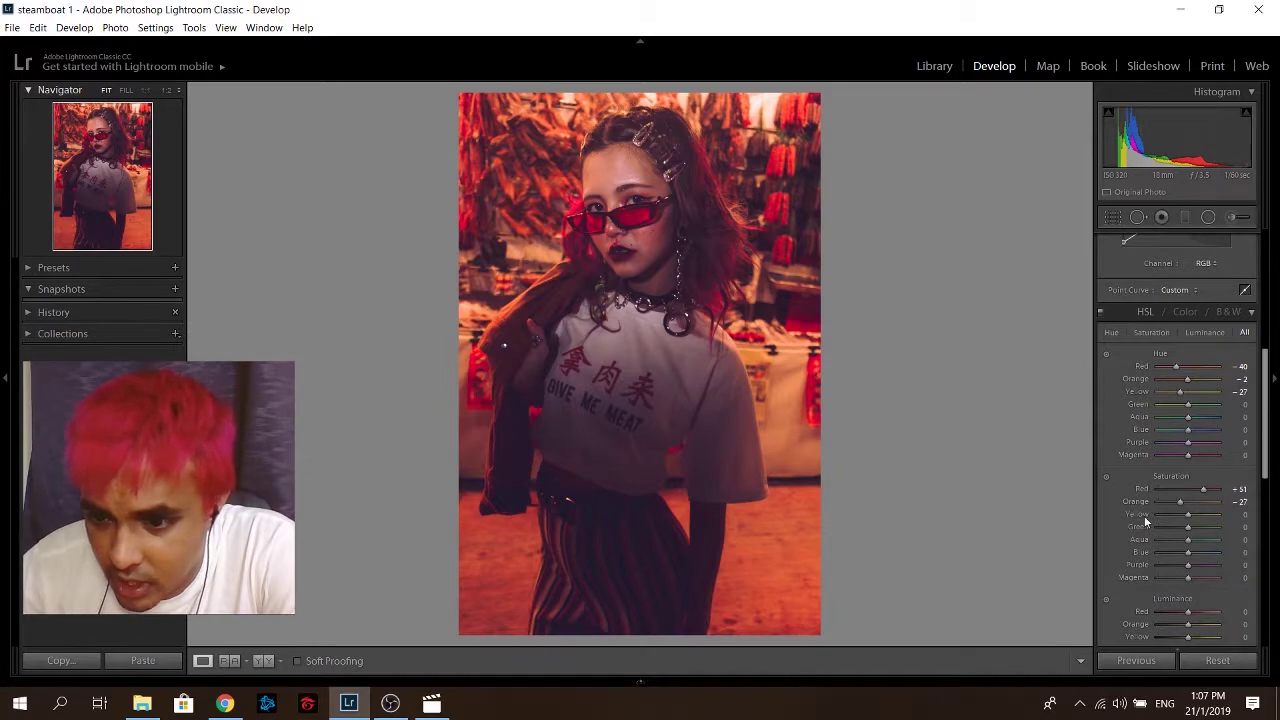
scroll(1145, 517, "down", 2)
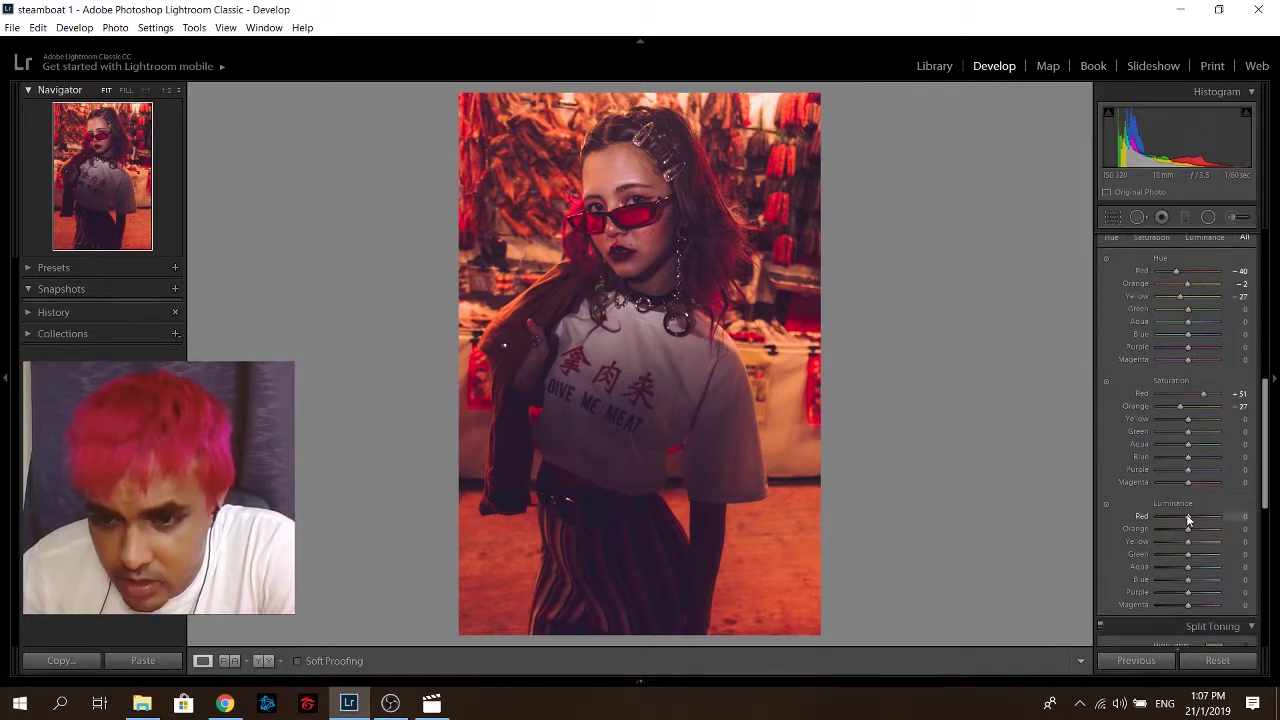
left_click_drag(1188, 516, 1191, 516)
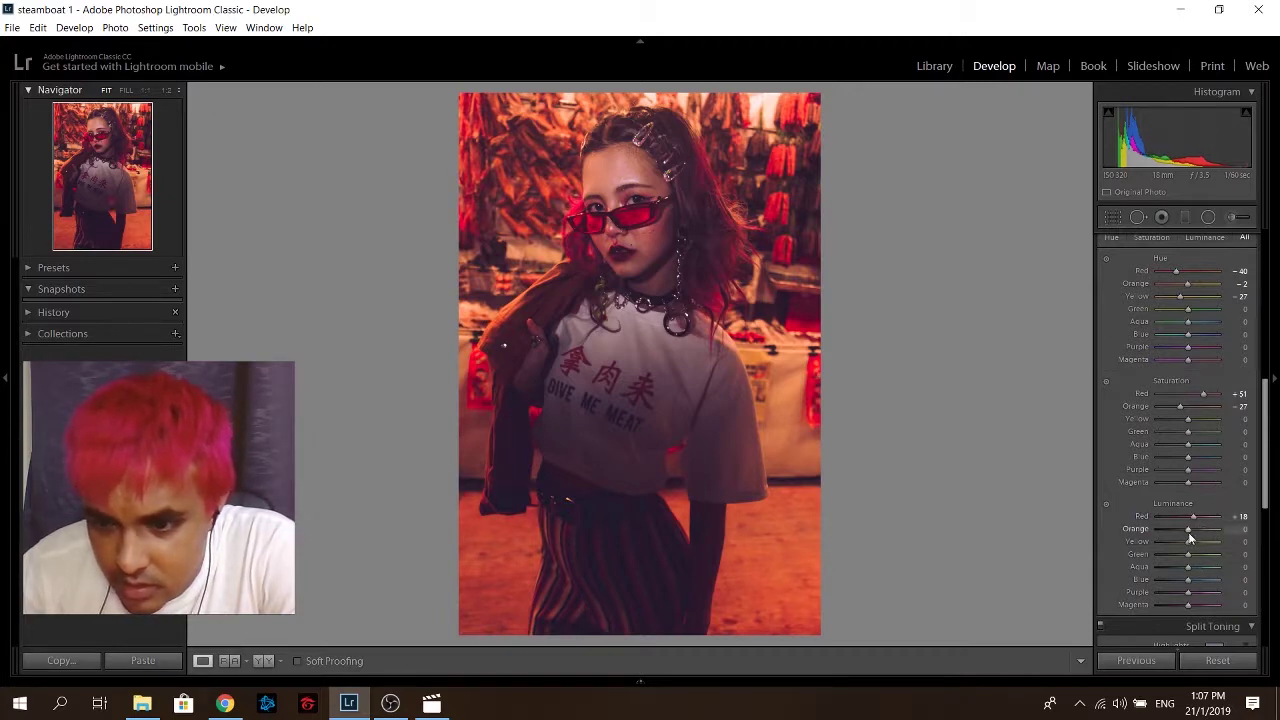
left_click_drag(1189, 530, 1189, 530)
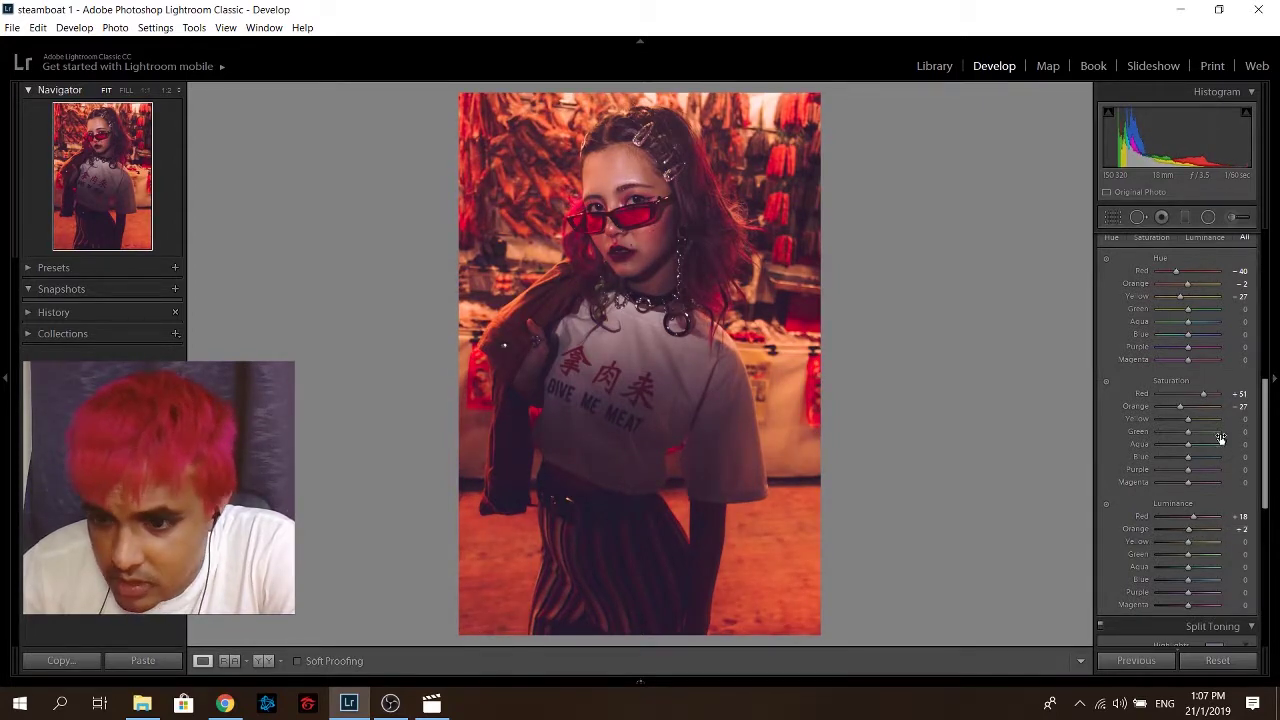
scroll(1130, 515, "down", 2)
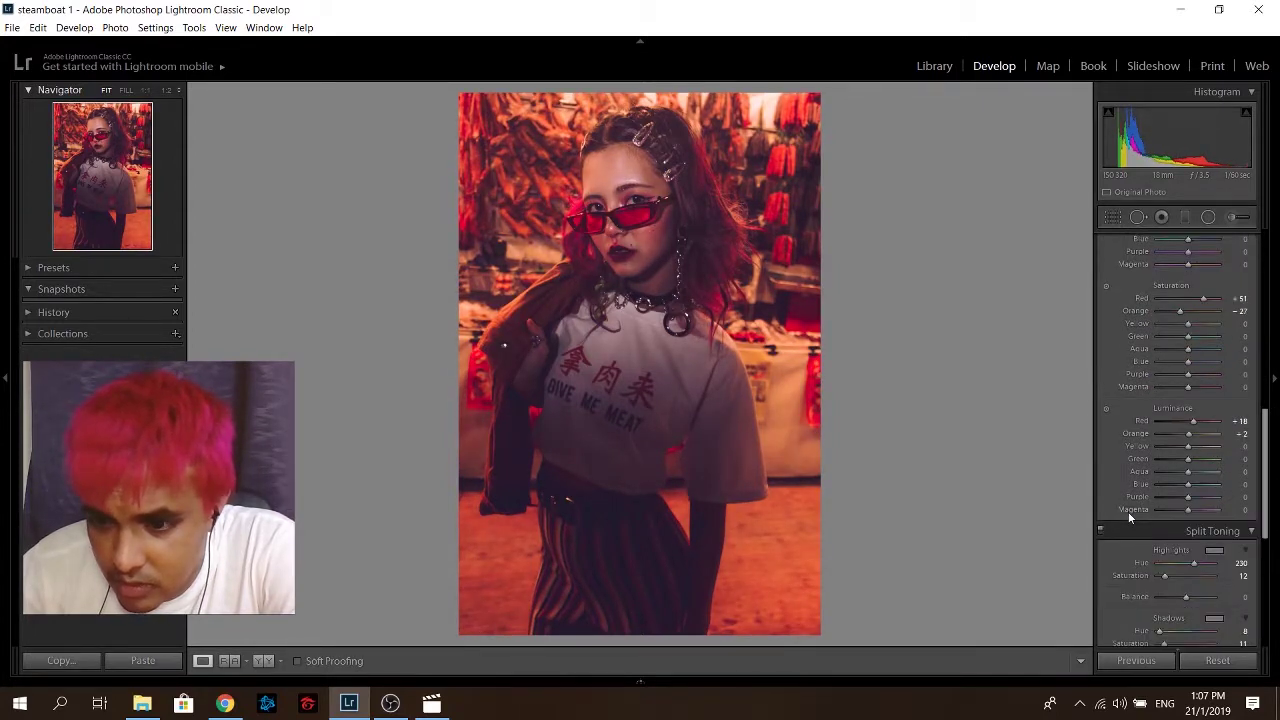
Step: Draw a diagonal graduated filter at +1.48 exposure across the lower portrait and reposition it
left_click(1183, 218)
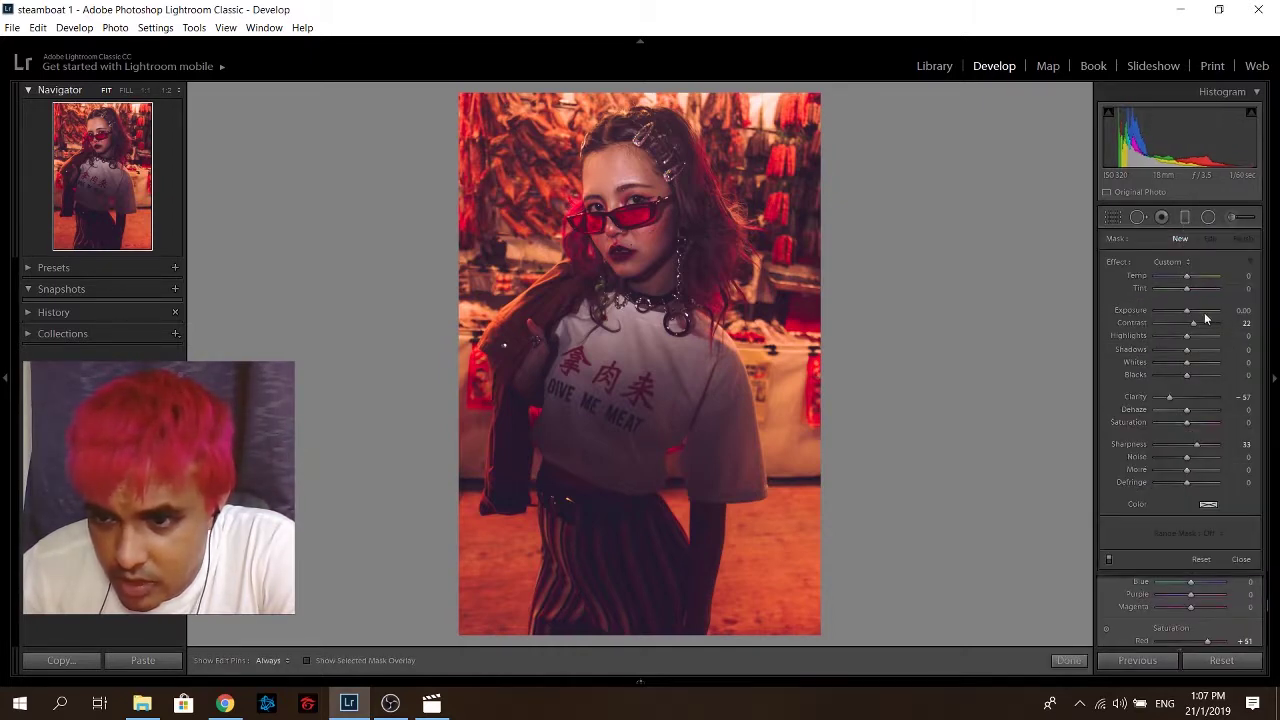
left_click_drag(1186, 311, 1194, 313)
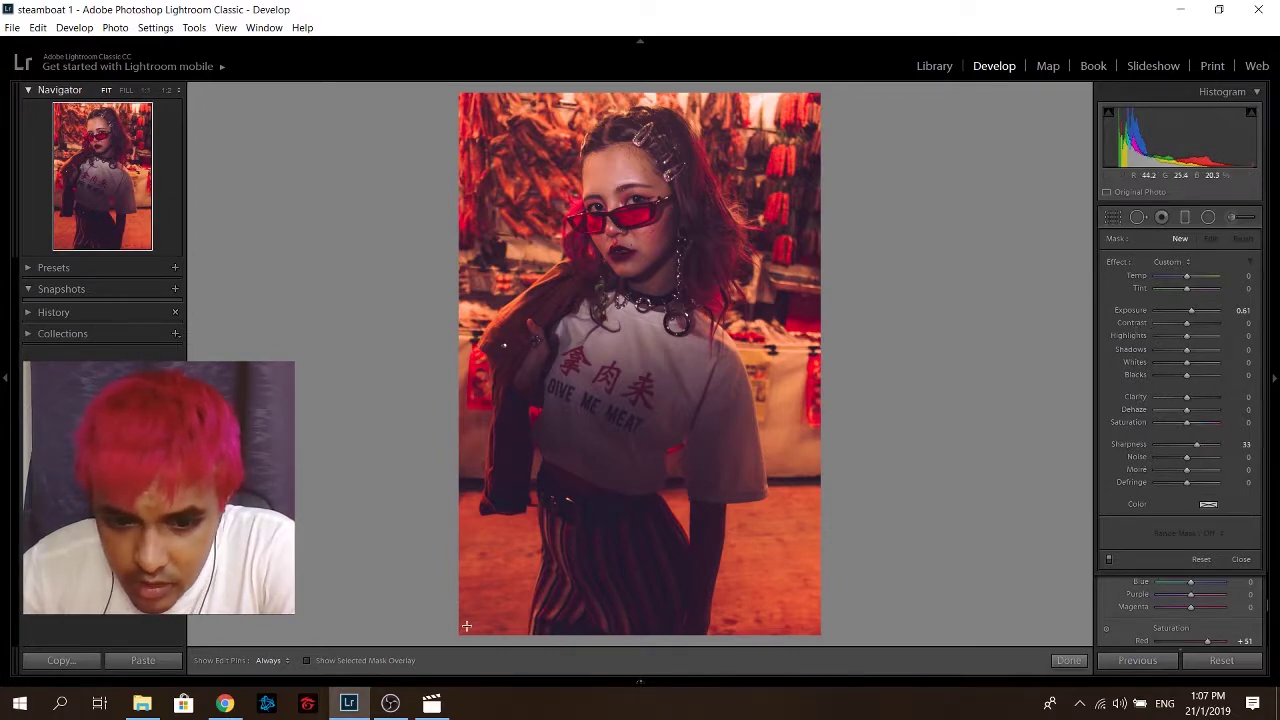
mouse_move(466, 626)
left_mouse_down()
mouse_move(954, 309)
mouse_move(1012, 340)
mouse_move(897, 354)
left_mouse_up()
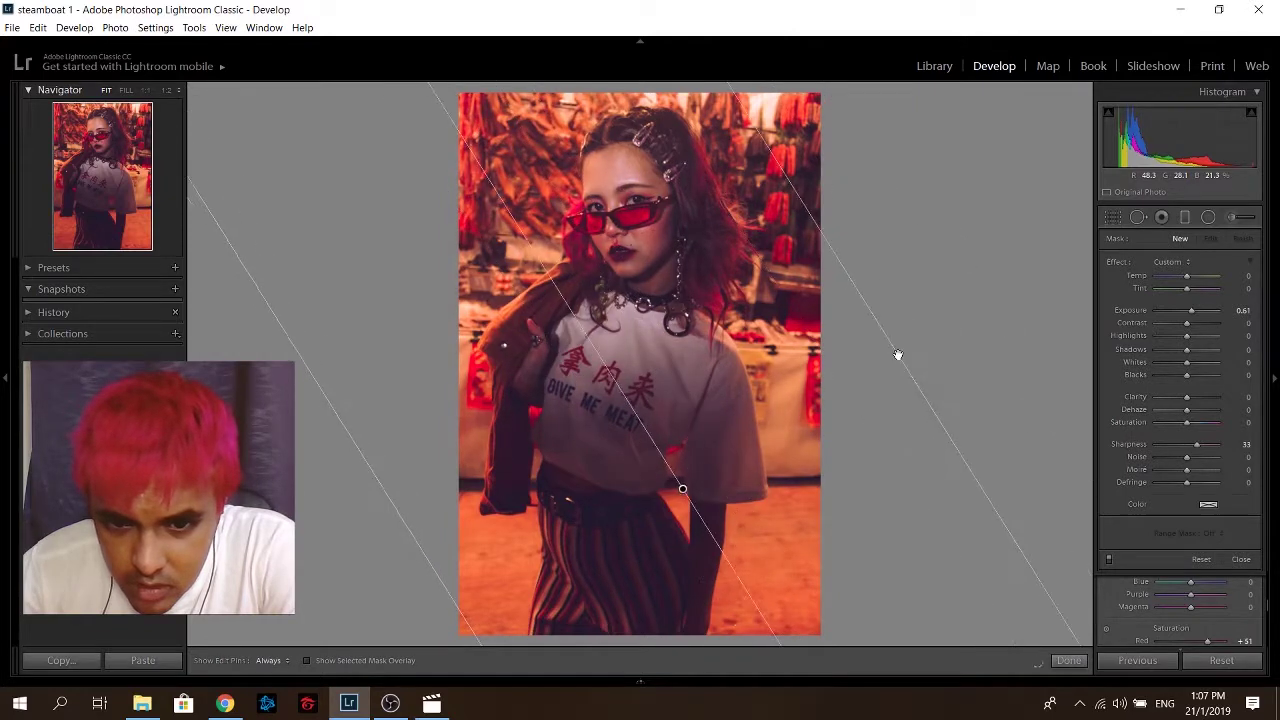
left_click_drag(1191, 310, 1201, 315)
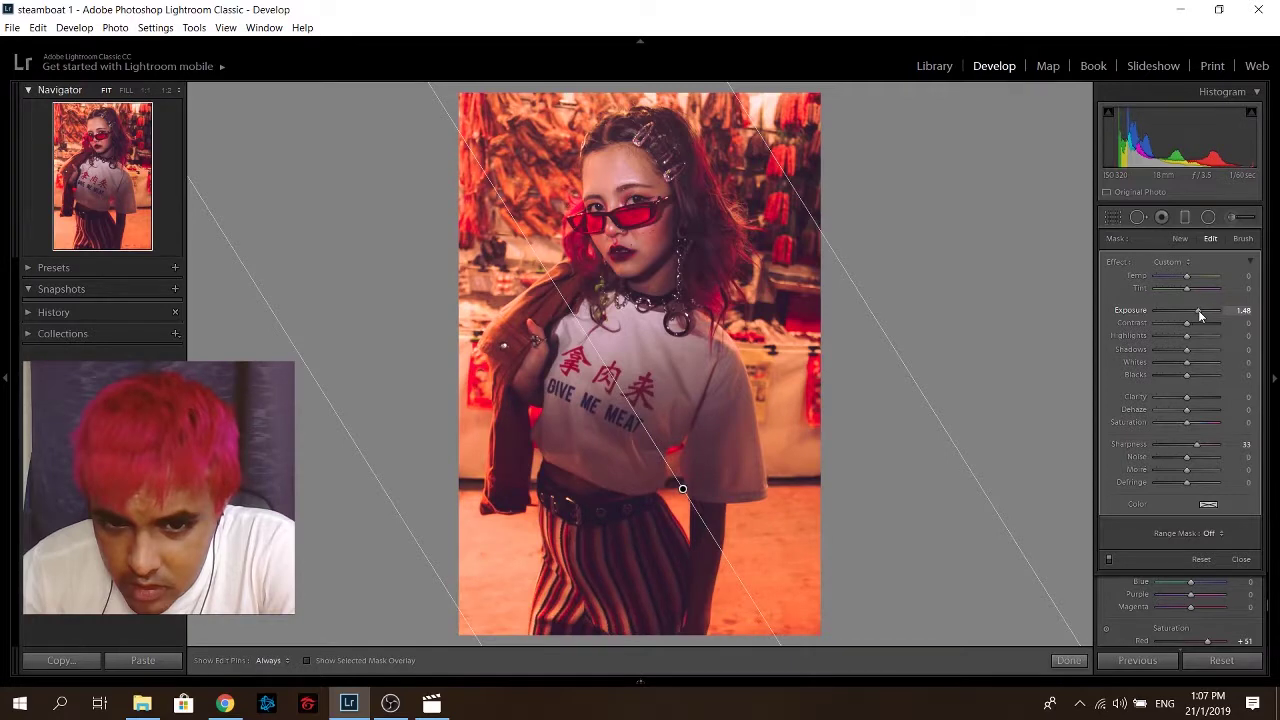
left_click_drag(683, 490, 761, 543)
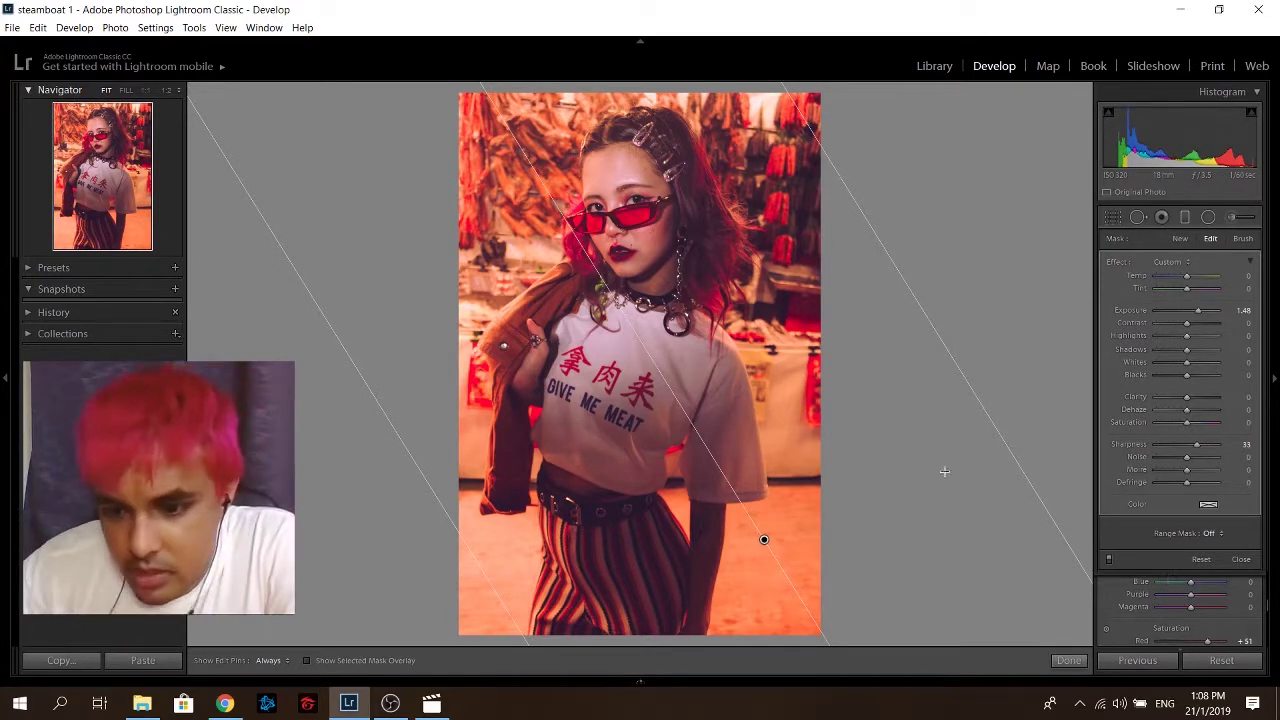
Step: Close the brightening graduated filter and return the right panel to HSL and Split Toning
key("m")
scroll(1146, 409, "down", 3)
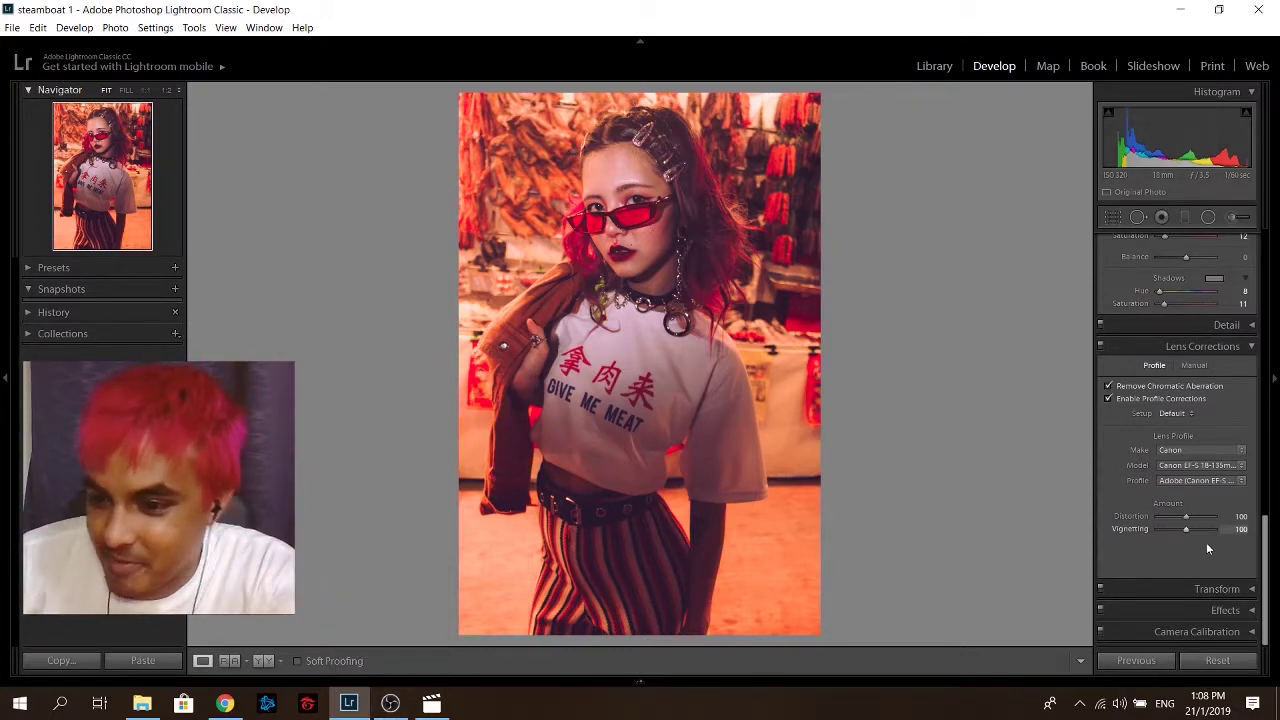
scroll(1207, 542, "up", 2)
scroll(1200, 538, "up", 4)
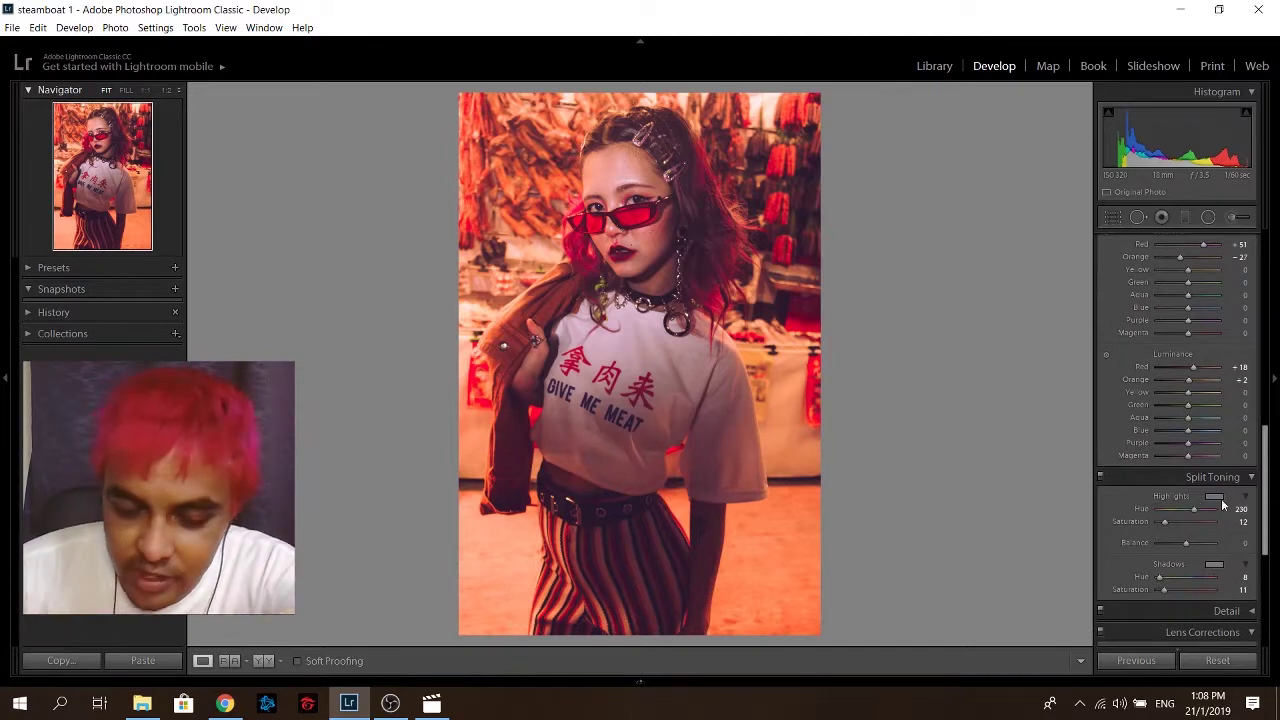